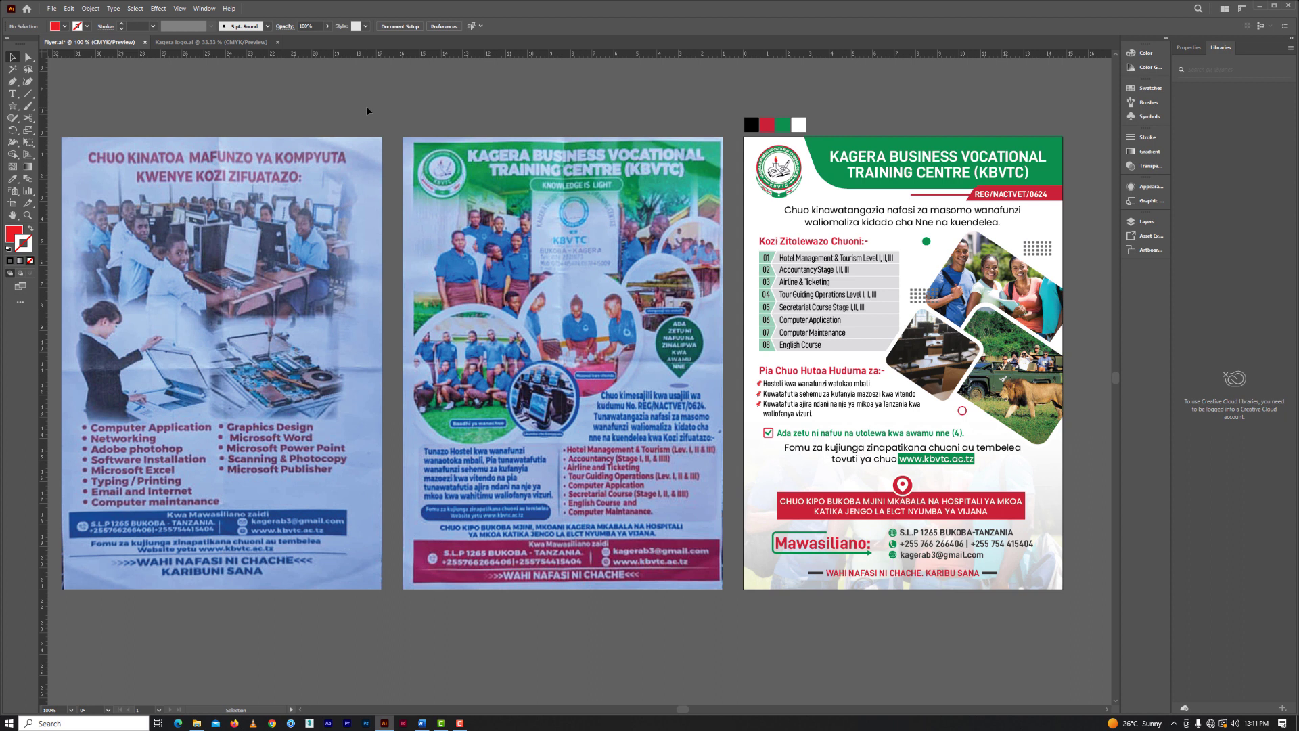
- Select the scanned middle flyer and zoom and pan around it
left_click(568, 257)
scroll(549, 270, "up", 2)
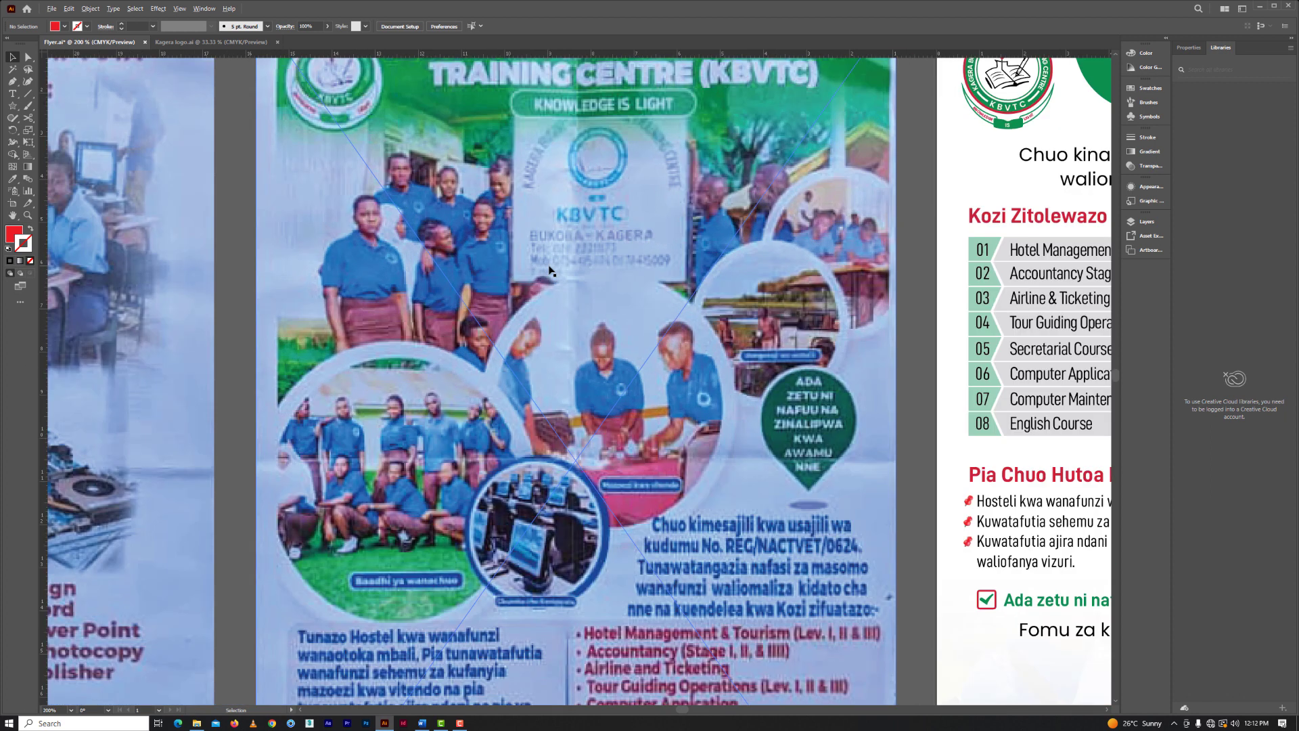
scroll(549, 270, "down", 2)
scroll(550, 270, "down", 2)
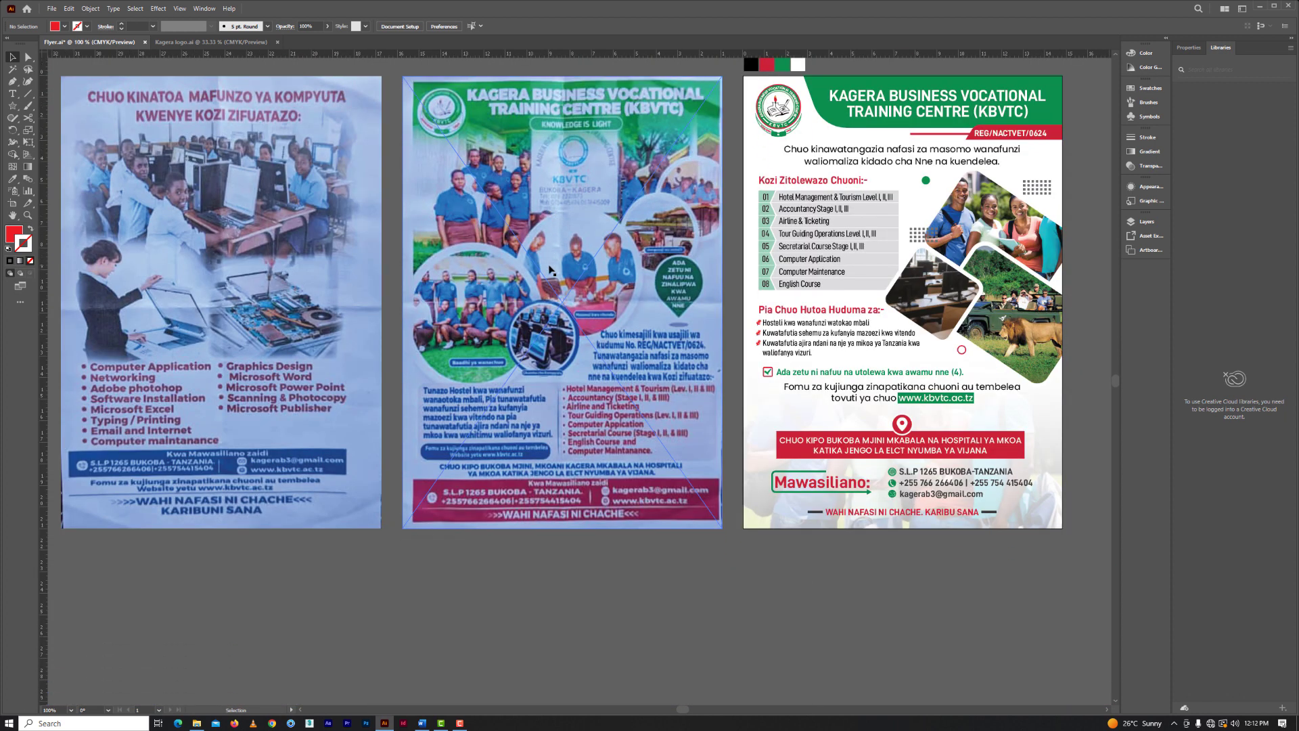
mouse_move(552, 274)
left_mouse_down()
mouse_move(665, 257)
mouse_move(668, 274)
left_mouse_up()
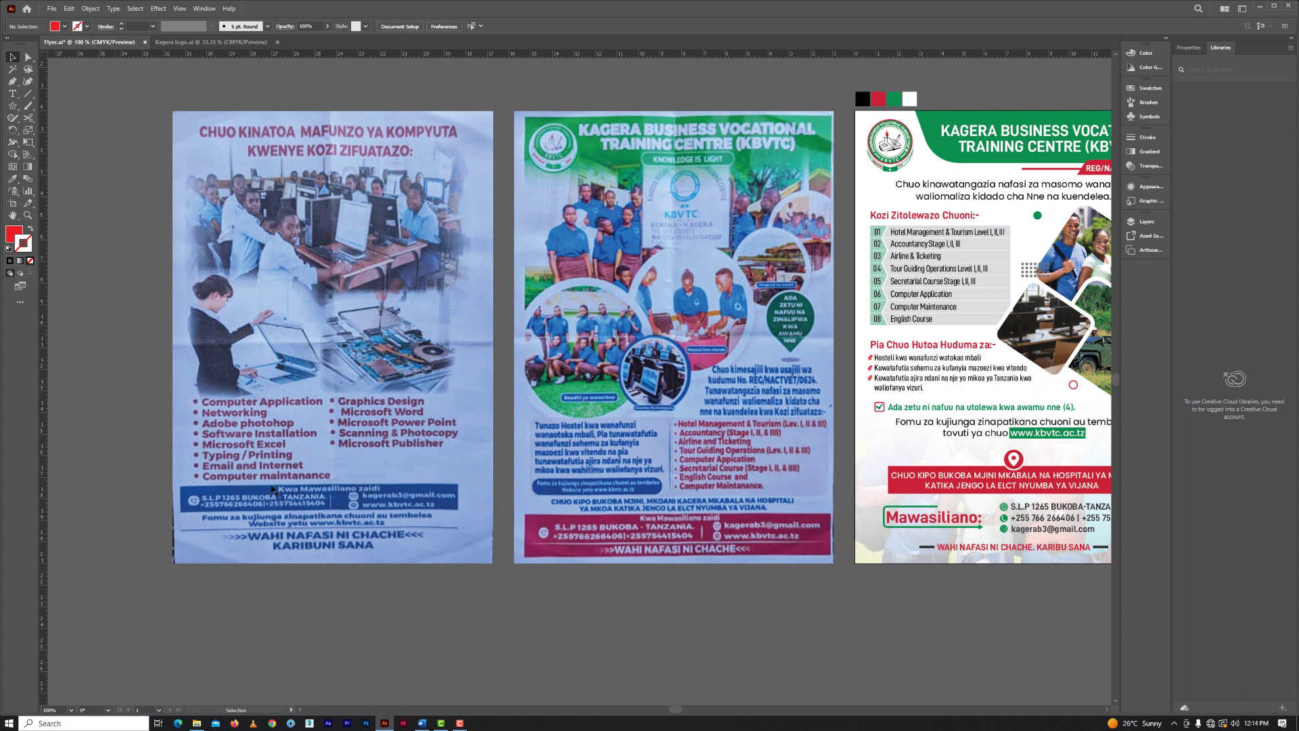
- Bring the redesigned flyer and left scanned flyer fully into view, then clear the selection
left_click(712, 504)
left_click_drag(712, 504, 451, 514)
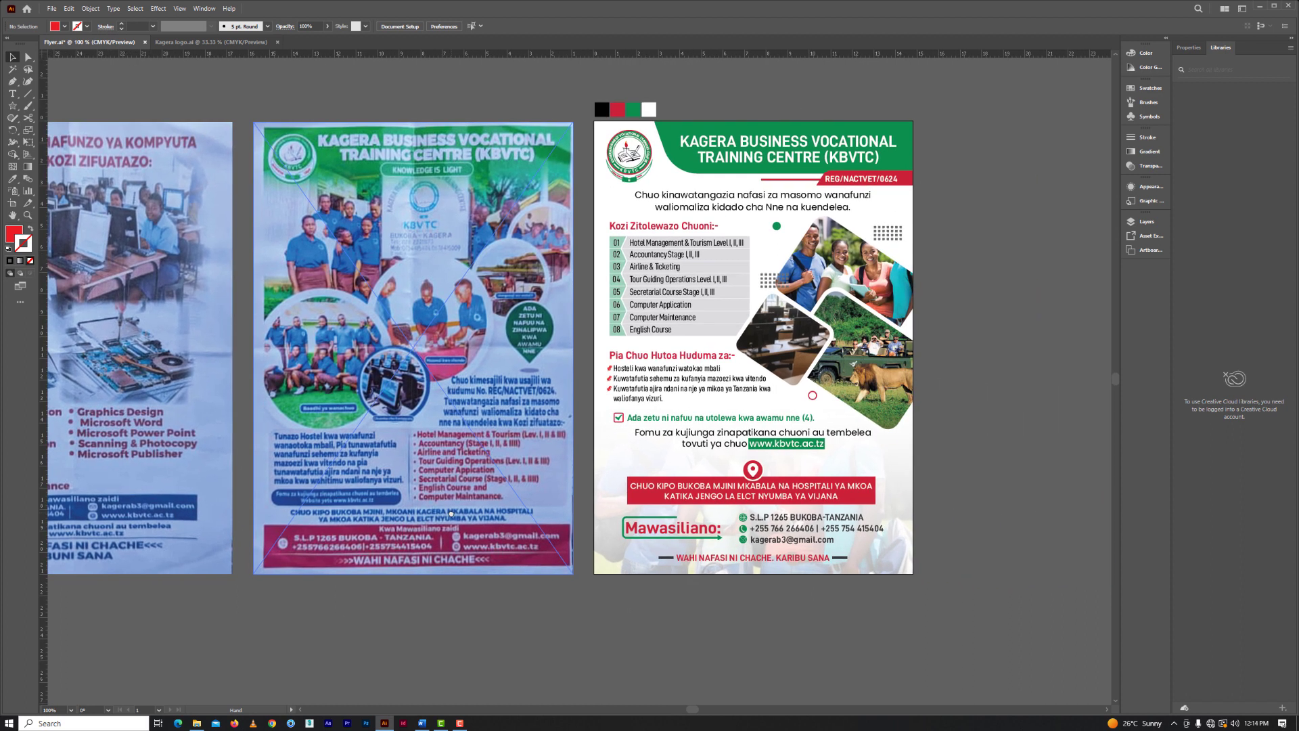
left_click_drag(341, 453, 527, 458)
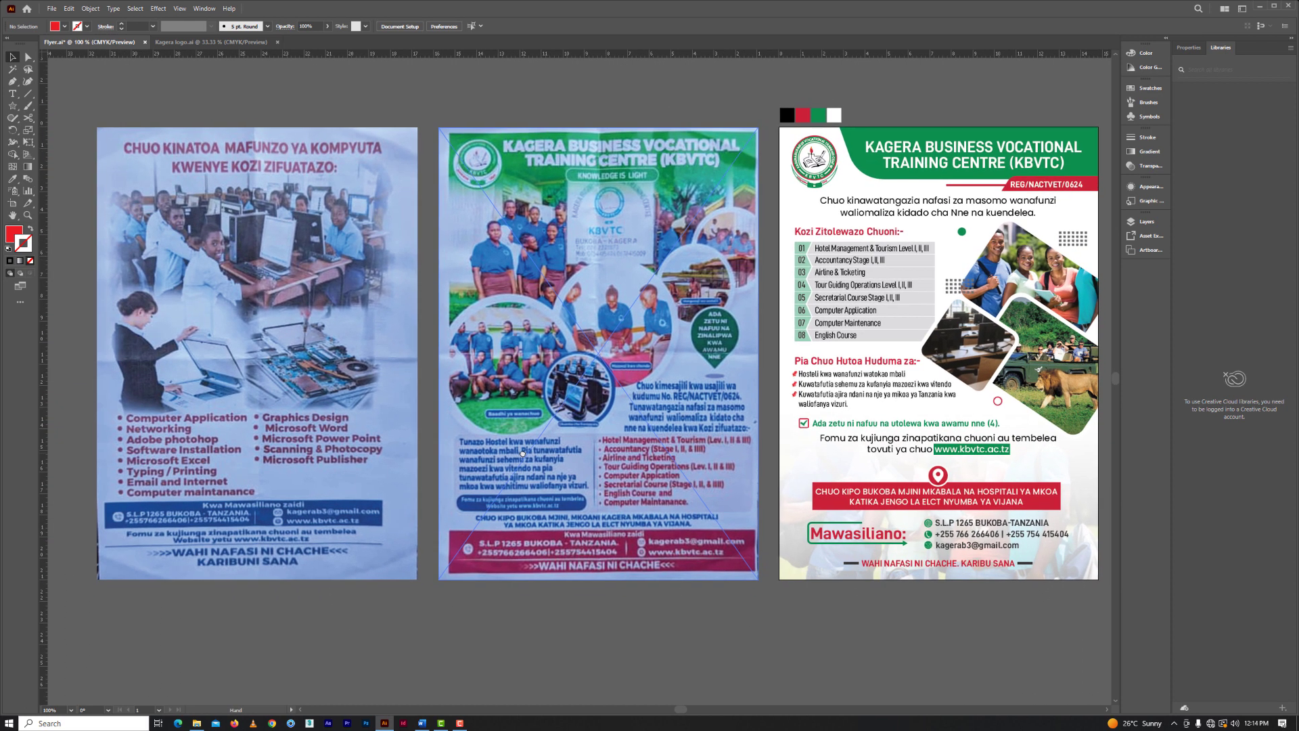
left_click(520, 637)
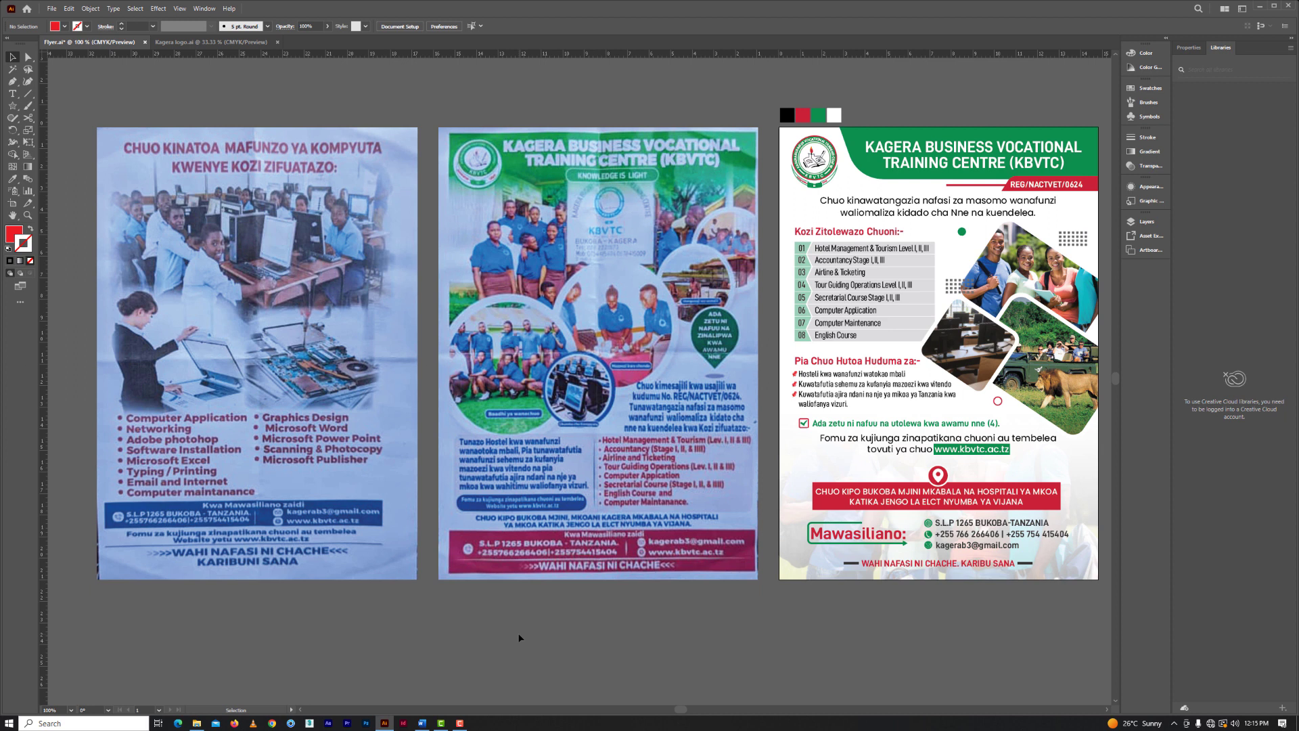
- Consult the Word document with the flyer text, then put it away to leave Illustrator visible
left_click(422, 721)
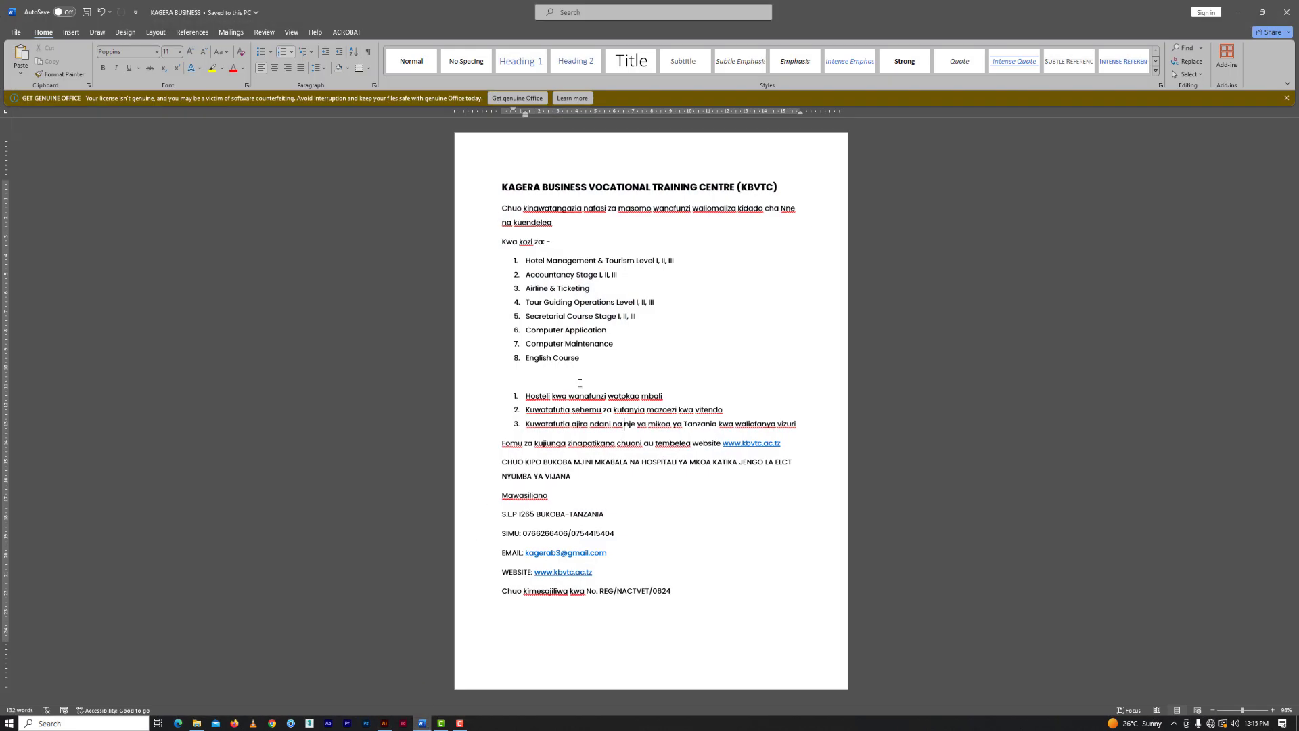
left_click(382, 726)
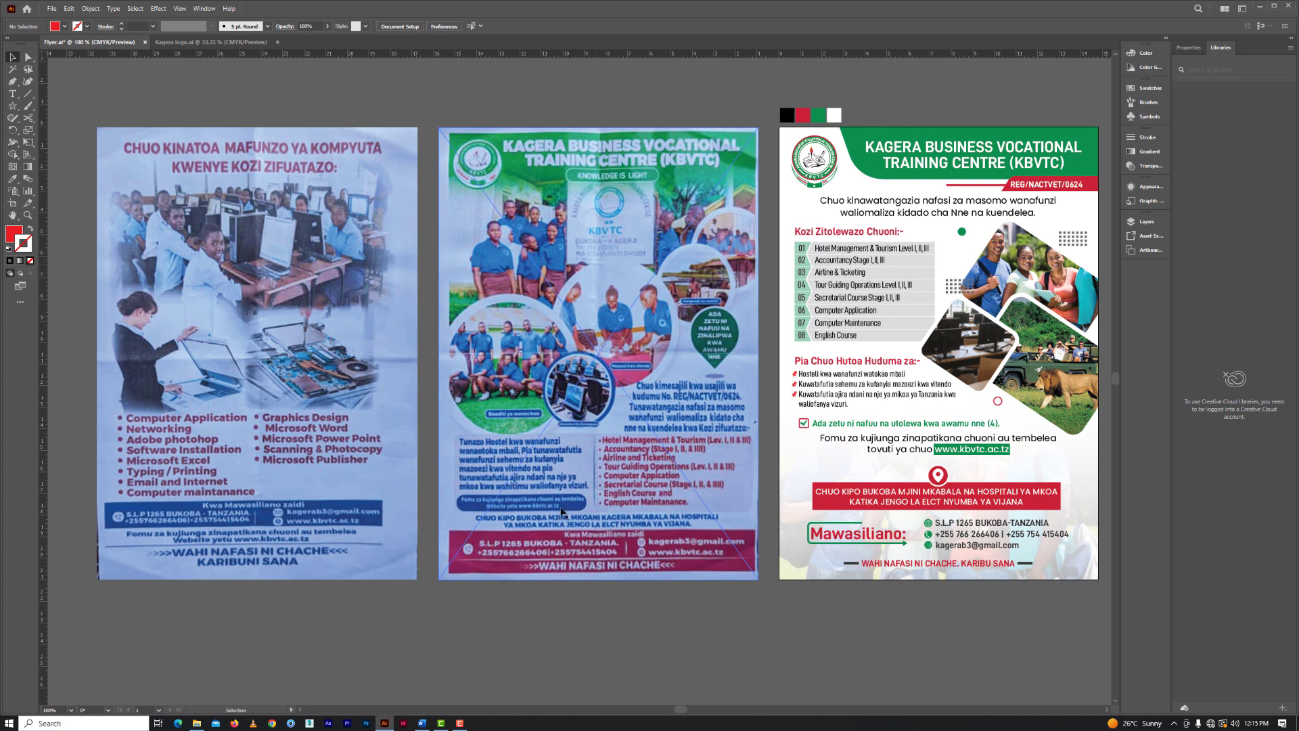
left_click(422, 723)
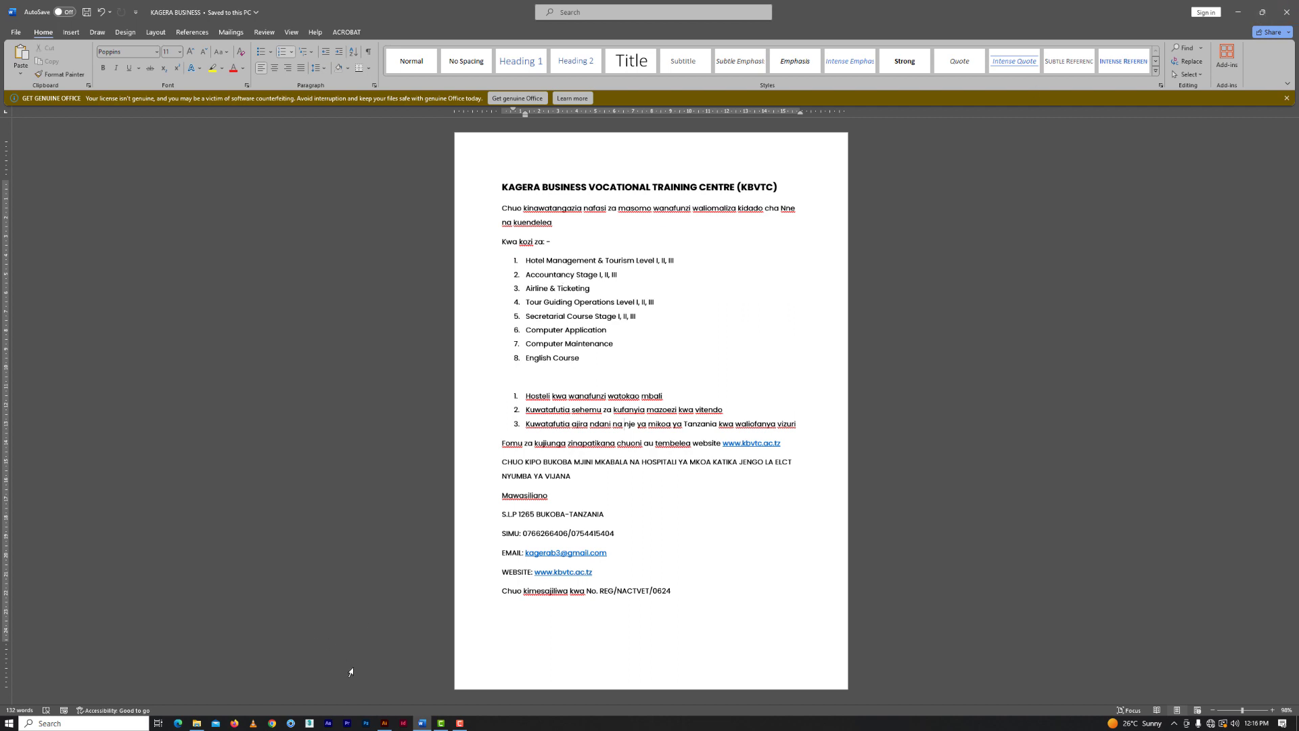
left_click(384, 724)
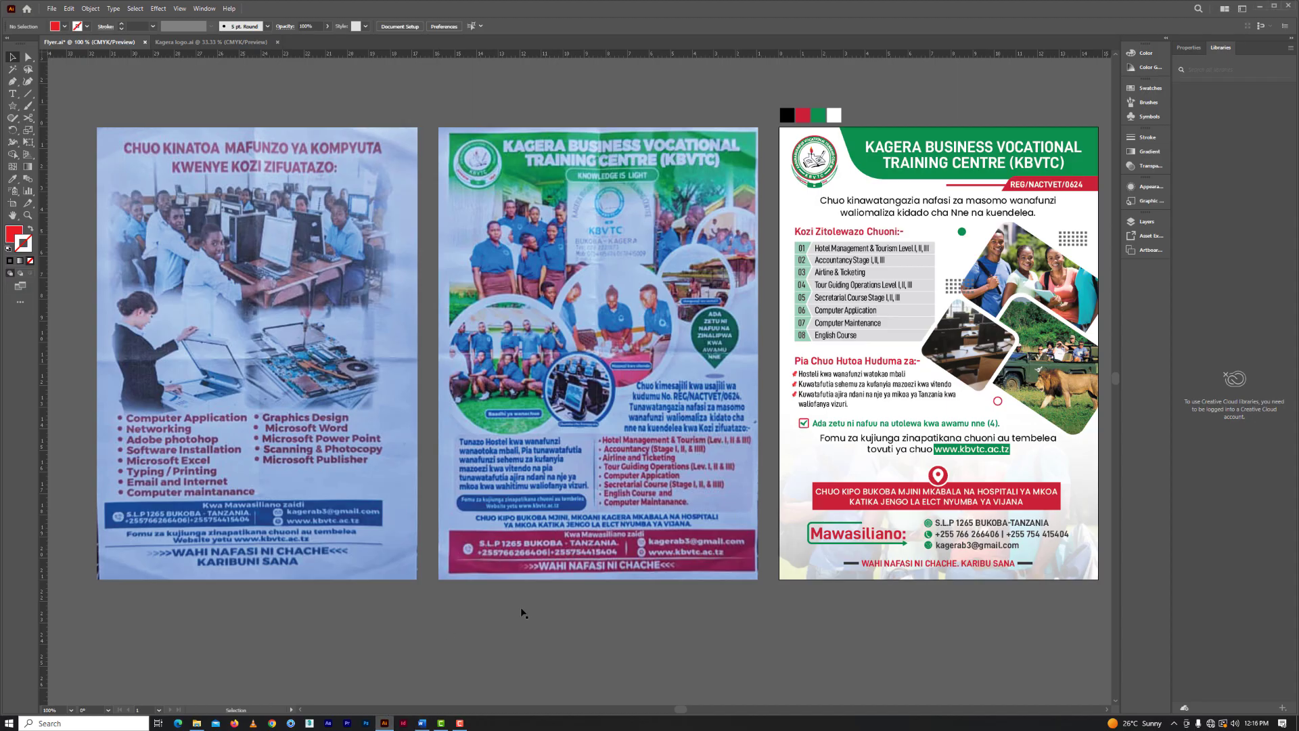
left_click(440, 721)
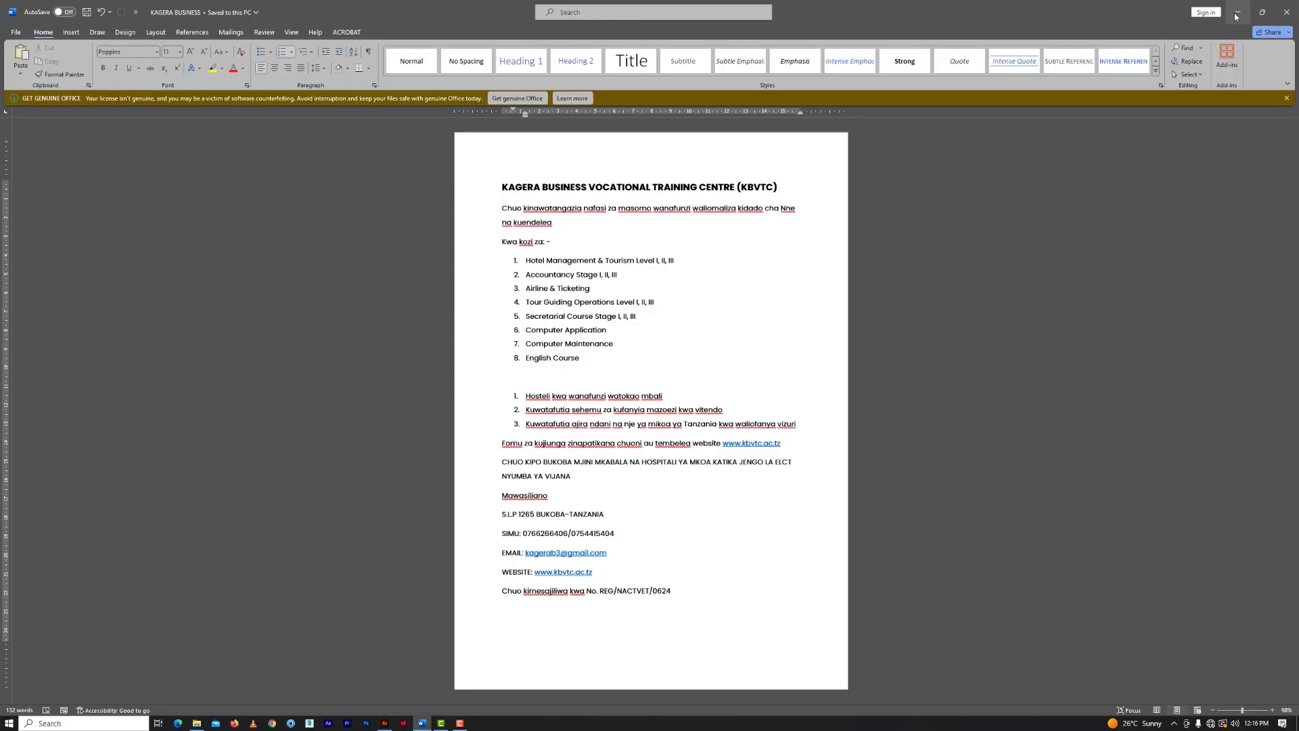
left_click(1235, 15)
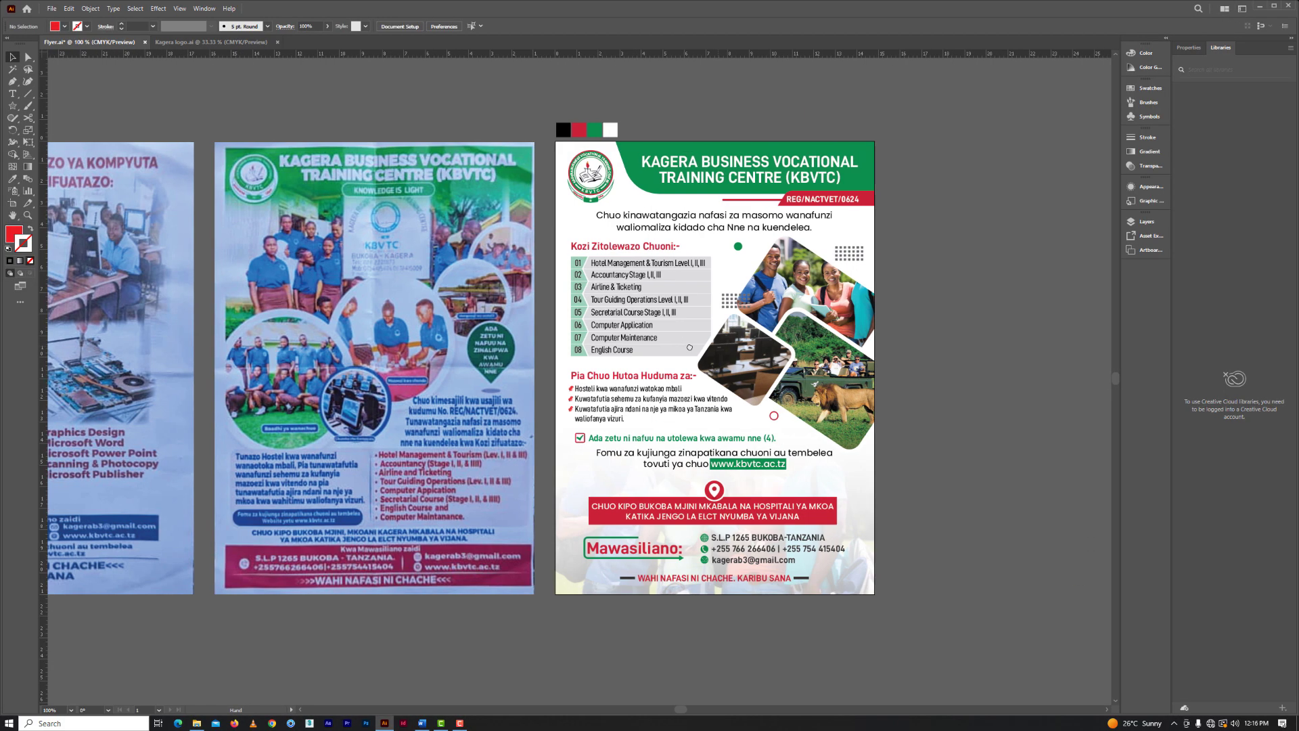
- Pan between the redesigned flyer and the scanned original's photos to compare them
left_click_drag(947, 333, 666, 343)
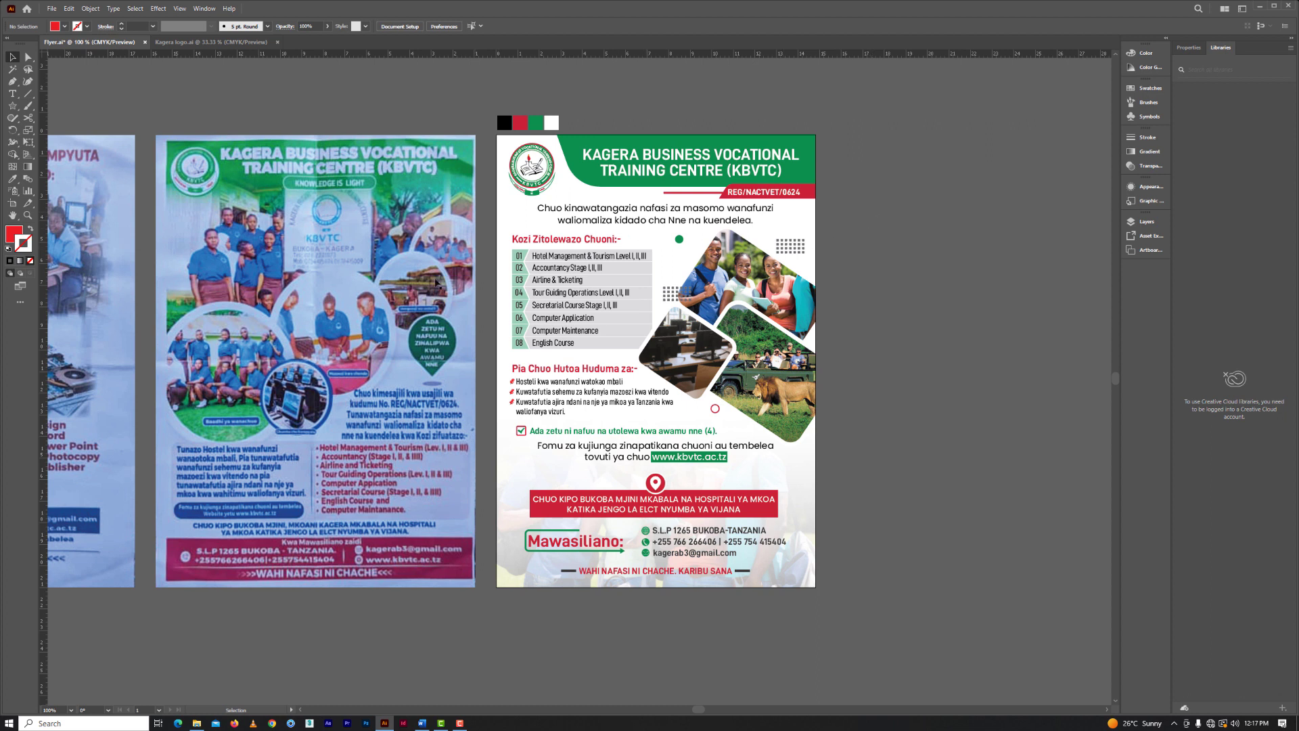
mouse_move(399, 387)
left_mouse_down()
mouse_move(638, 339)
mouse_move(659, 321)
left_mouse_up()
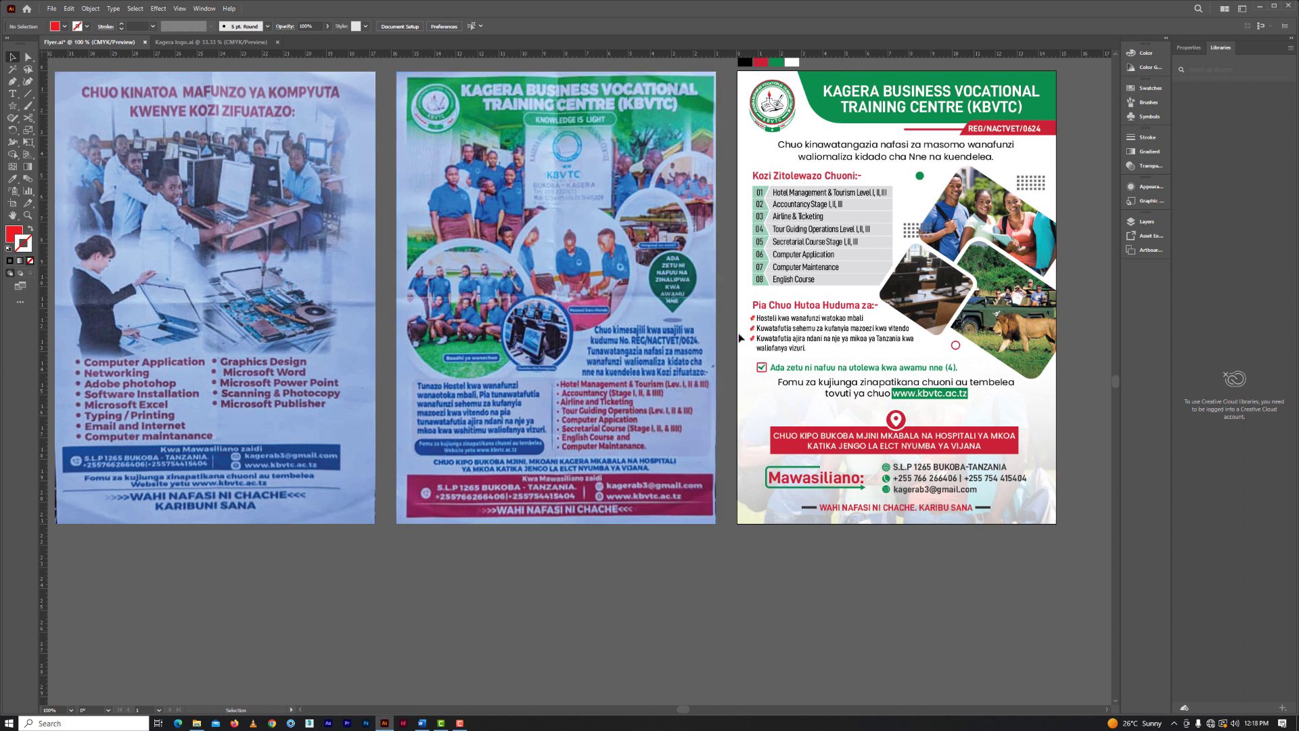
left_click_drag(738, 337, 525, 370)
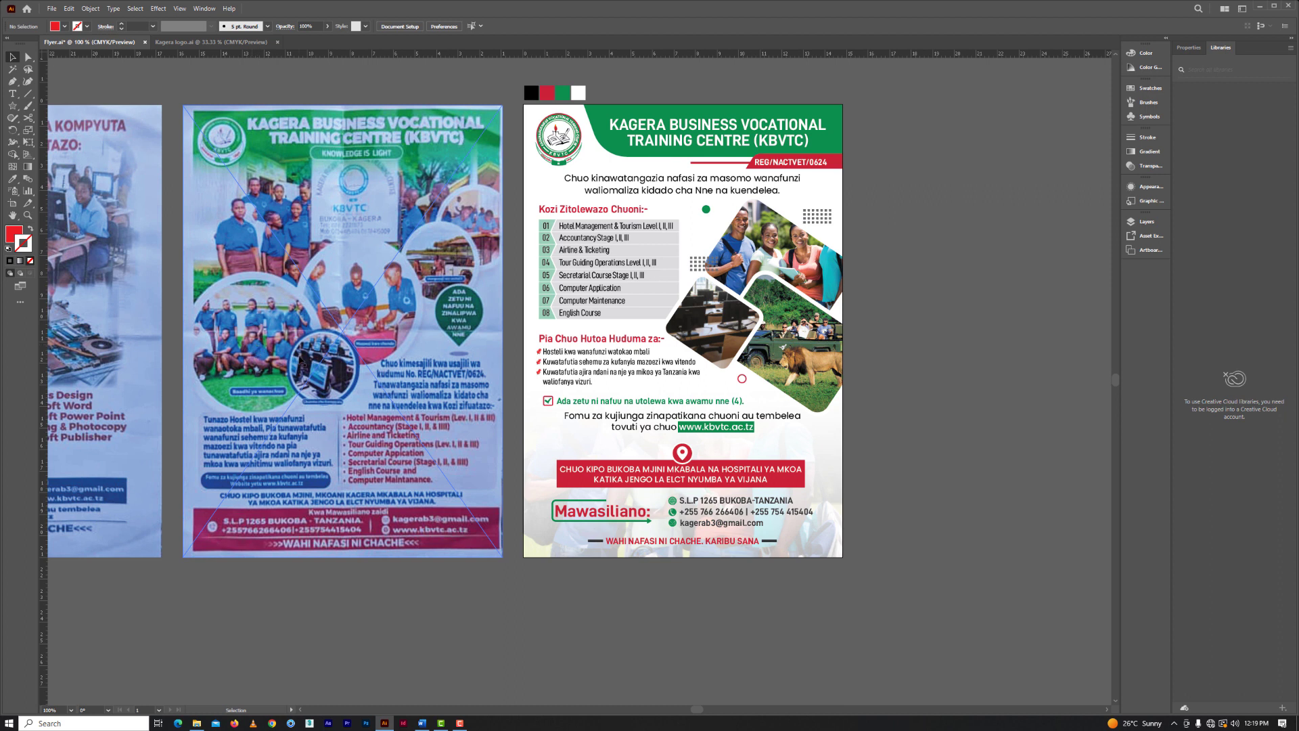
scroll(302, 364, "up", 1)
scroll(301, 360, "down", 1)
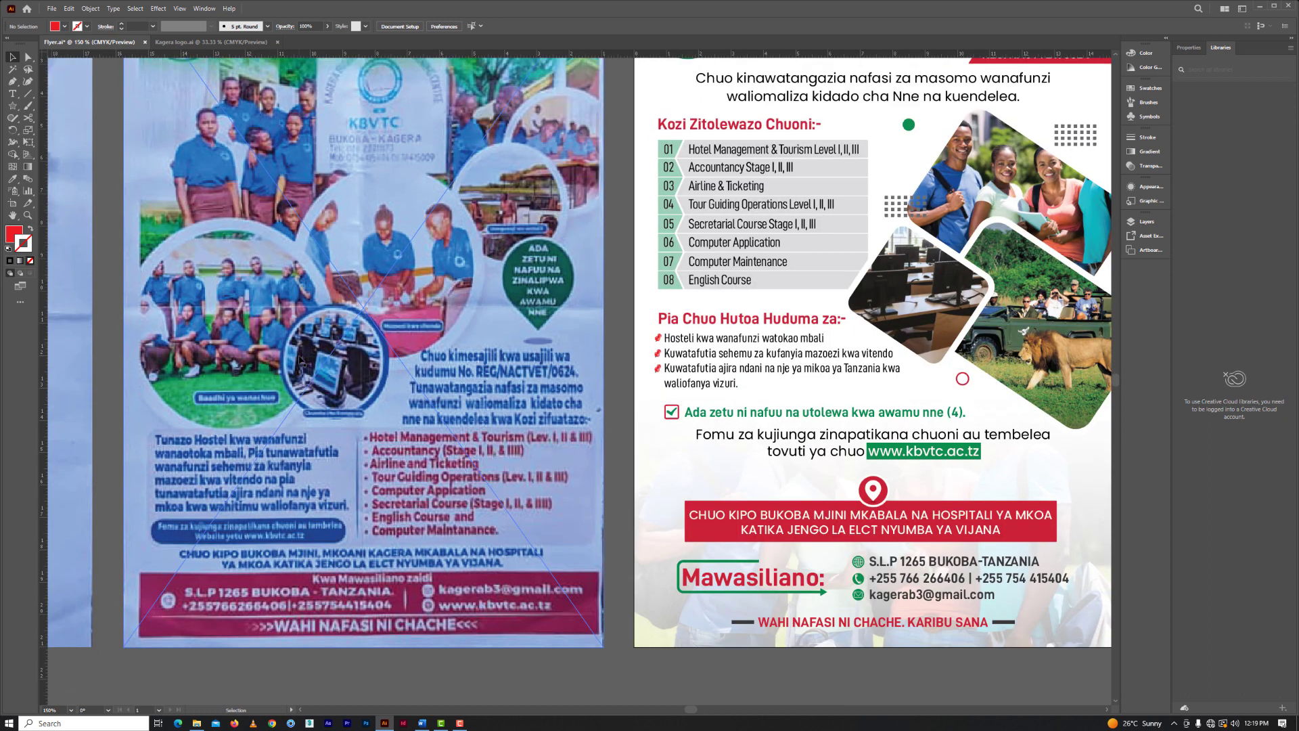
scroll(318, 338, "left", 3)
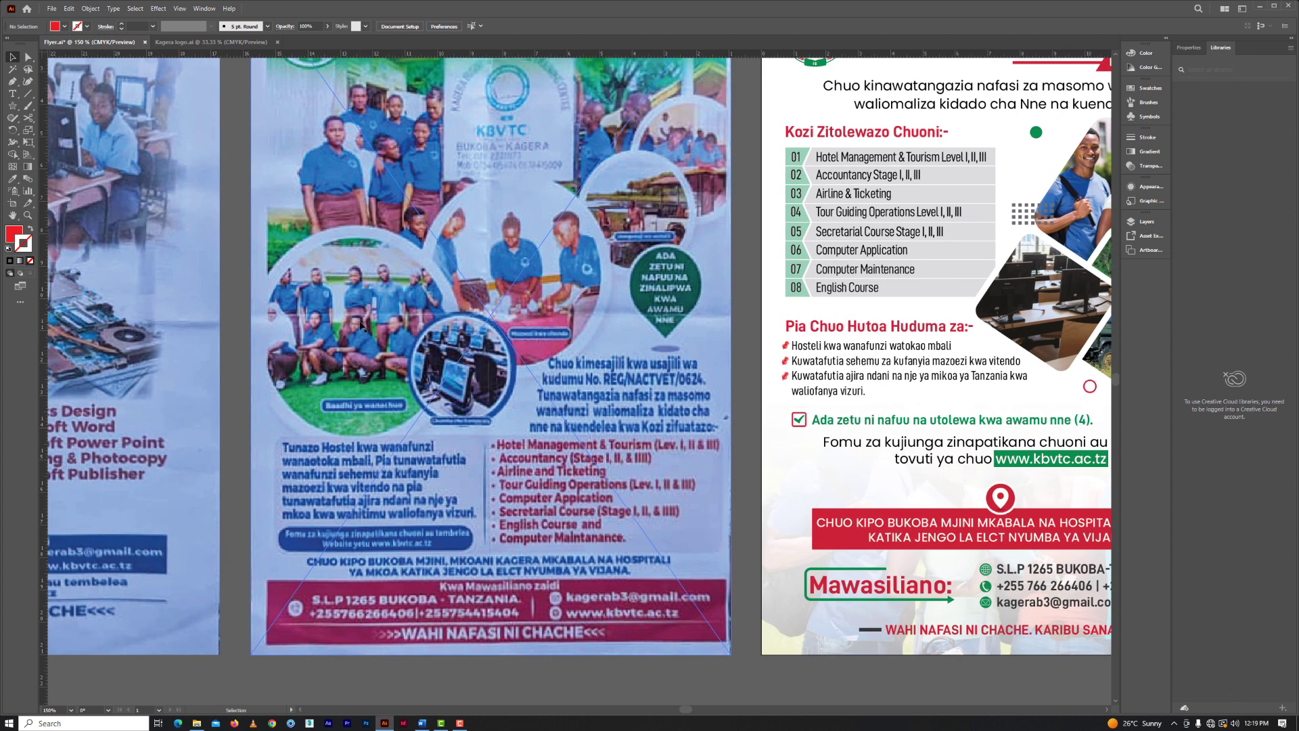
scroll(362, 327, "up", 1)
scroll(358, 332, "right", 3)
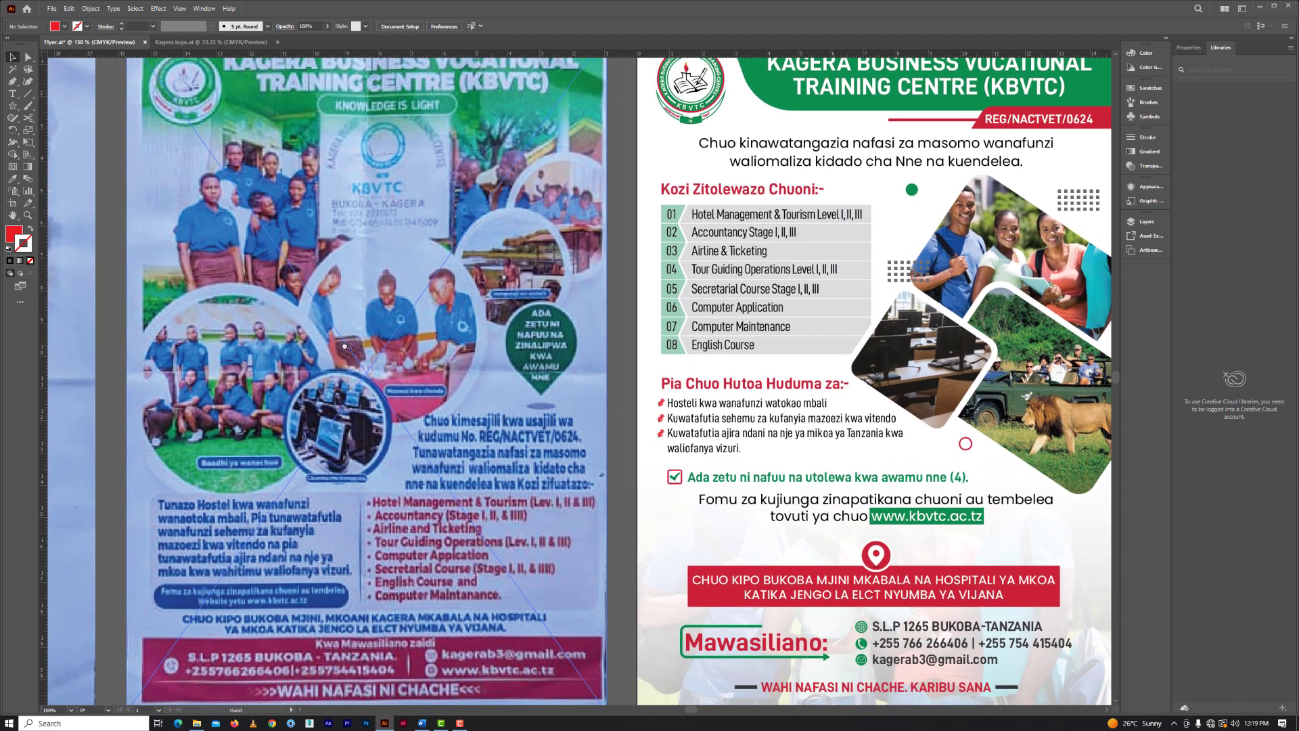
mouse_move(305, 370)
left_mouse_down()
mouse_move(668, 330)
mouse_move(366, 322)
left_mouse_up()
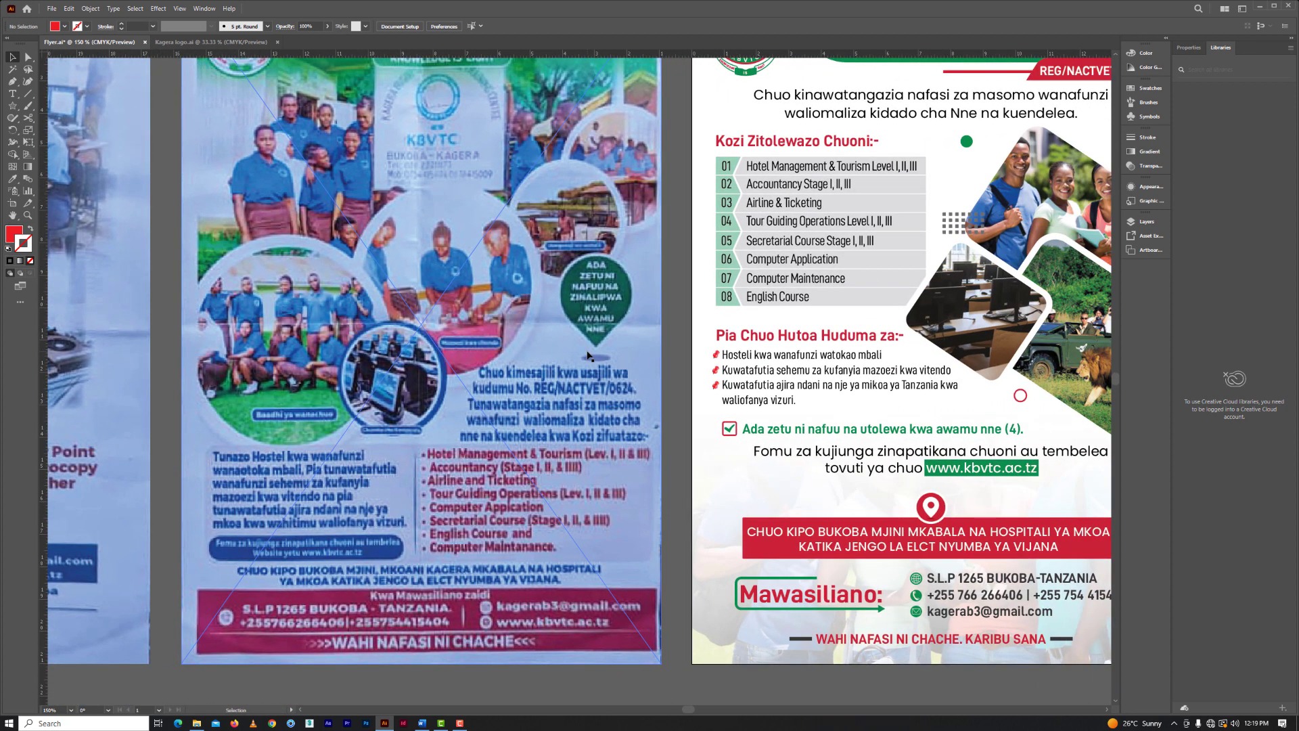
- Centre the redesigned flyer's course list and compare it with the scanned original
scroll(587, 355, "down", 1)
scroll(551, 353, "down", 1)
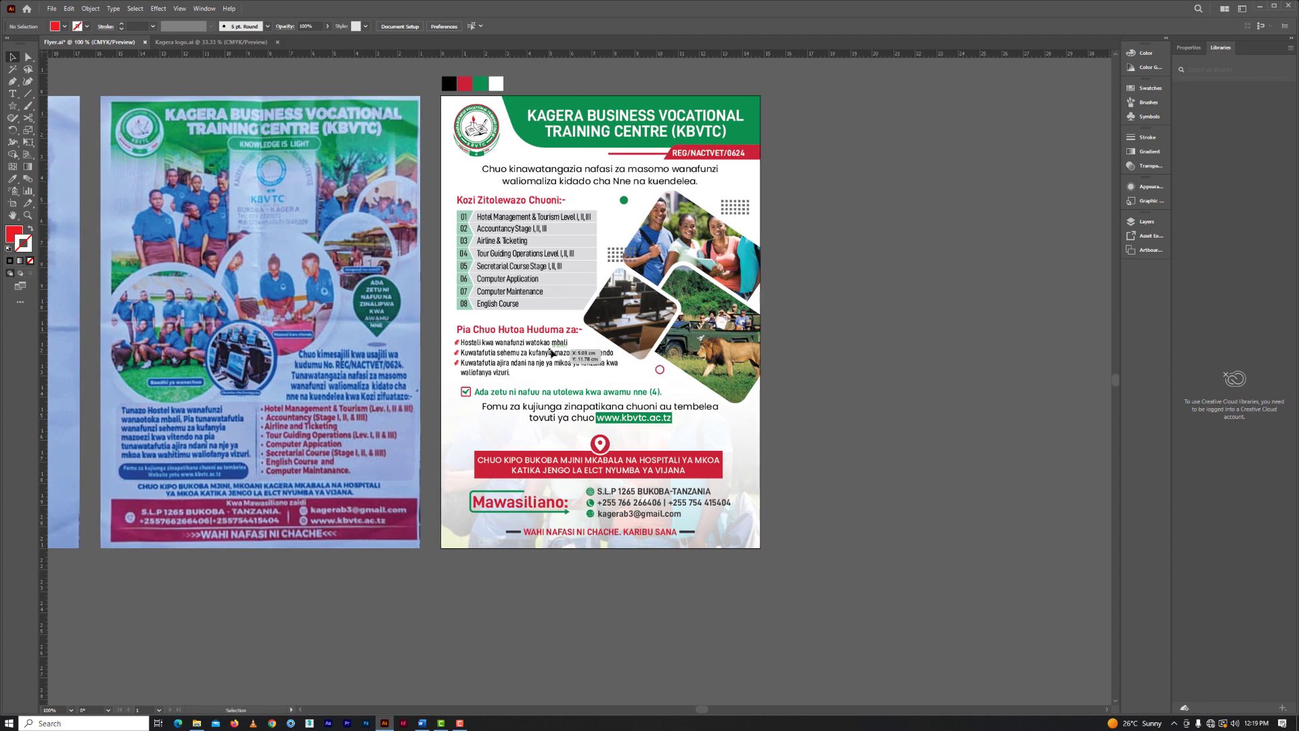
scroll(653, 309, "up", 1)
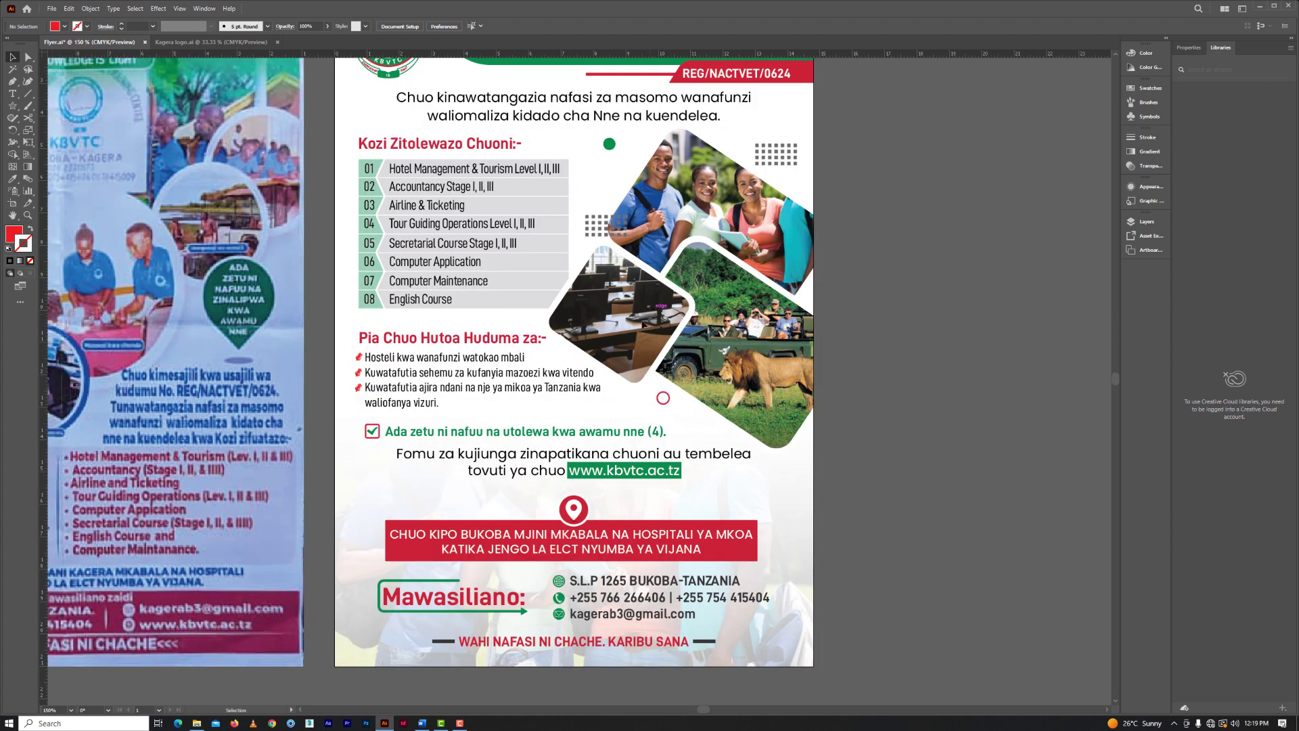
left_click_drag(613, 329, 558, 325)
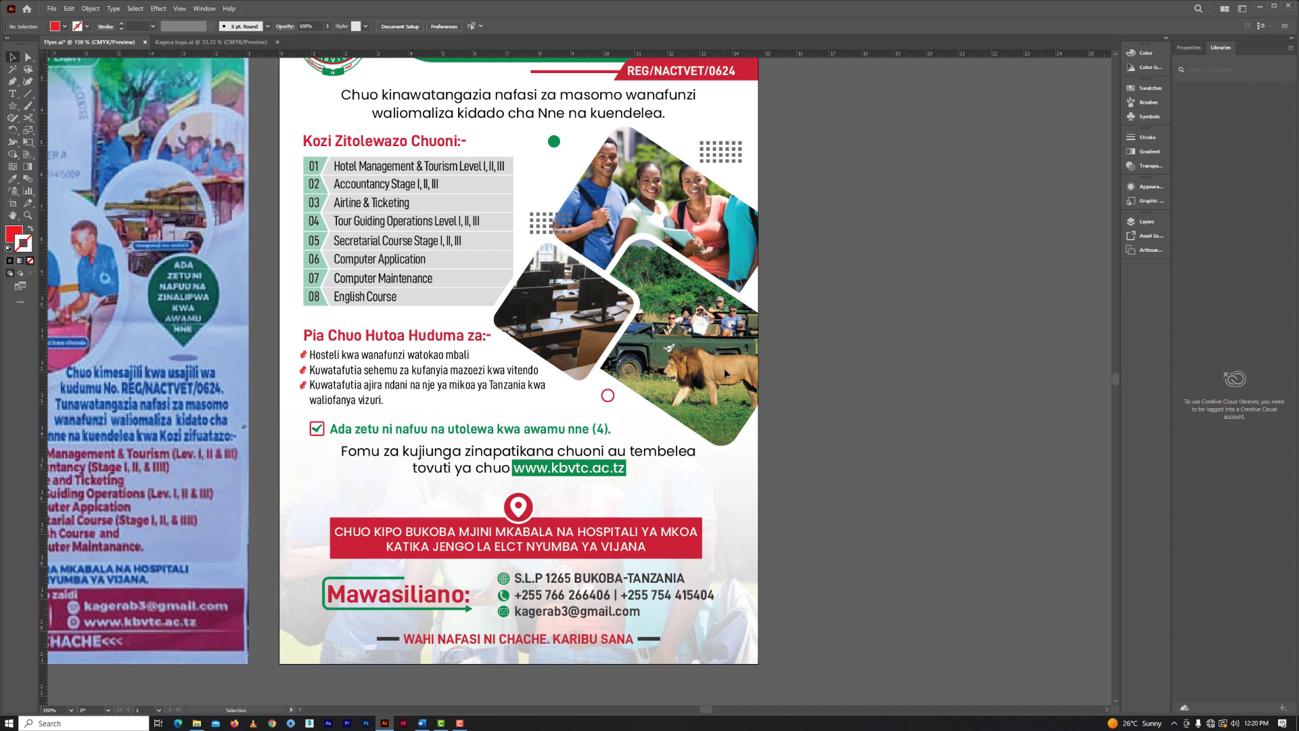
scroll(725, 372, "up", 3)
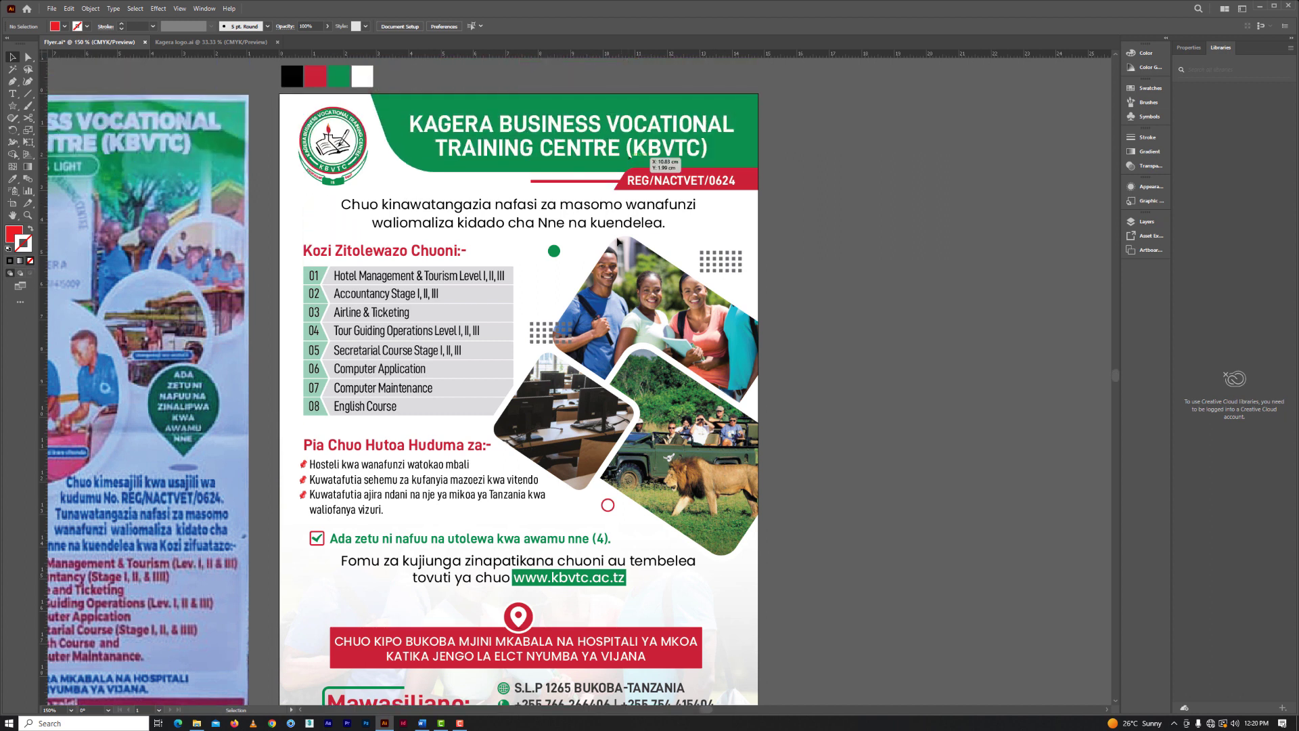
mouse_move(615, 318)
left_mouse_down()
mouse_move(897, 297)
mouse_move(880, 319)
left_mouse_up()
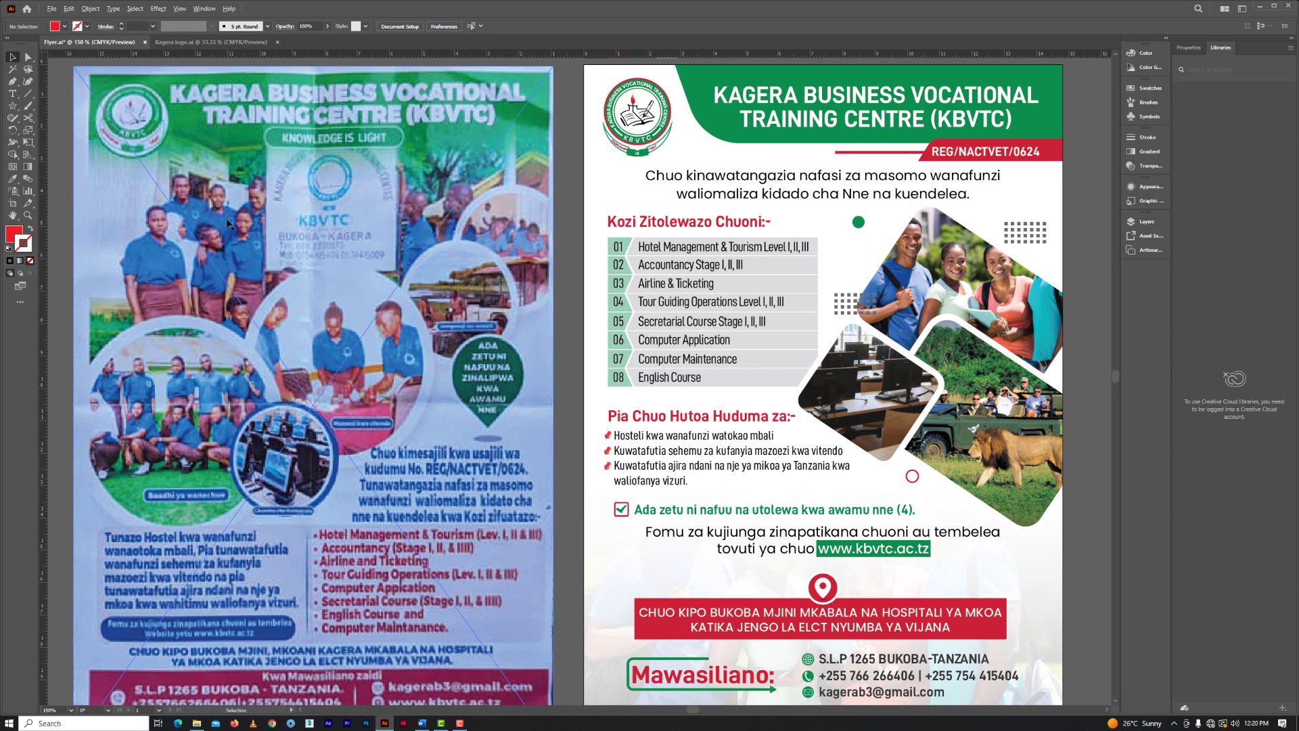
scroll(228, 223, "down", 1)
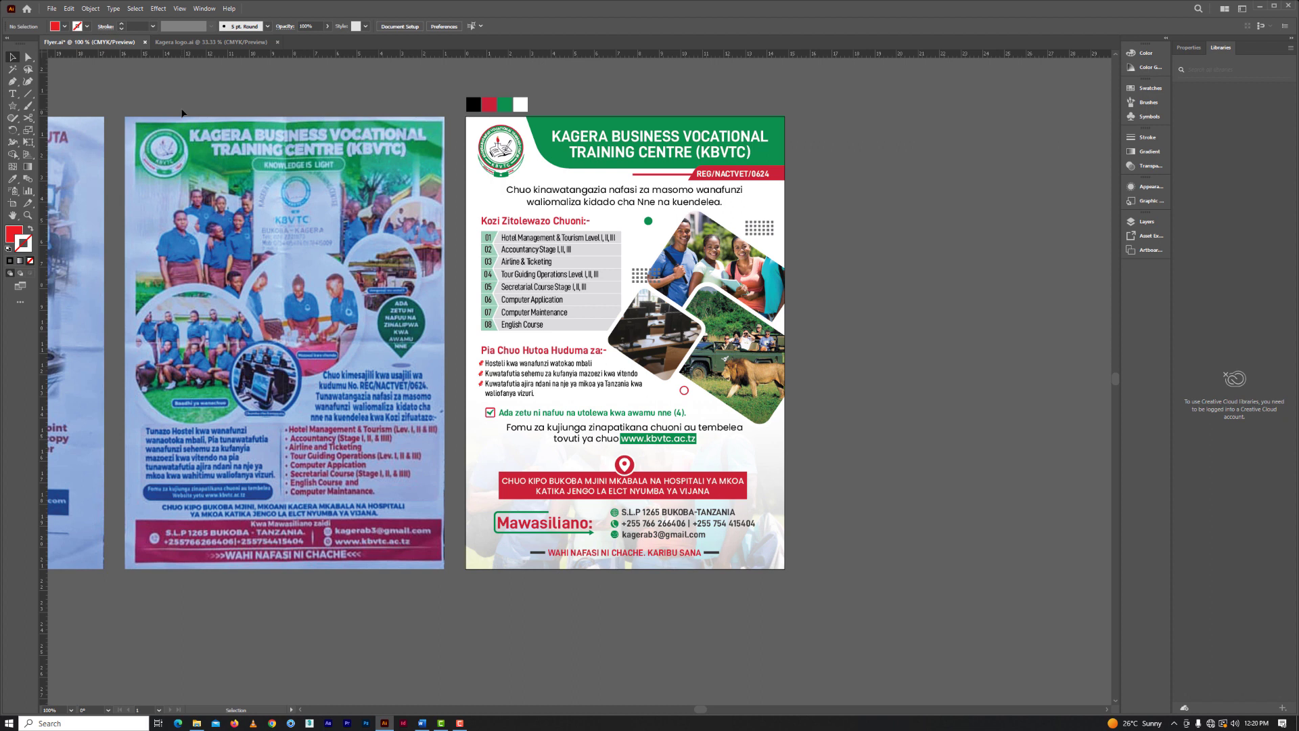
- Show Kagera logo.ai with the scanned badge framed beside the redesigned KBVTC logo
left_click(195, 44)
scroll(484, 302, "down", 1)
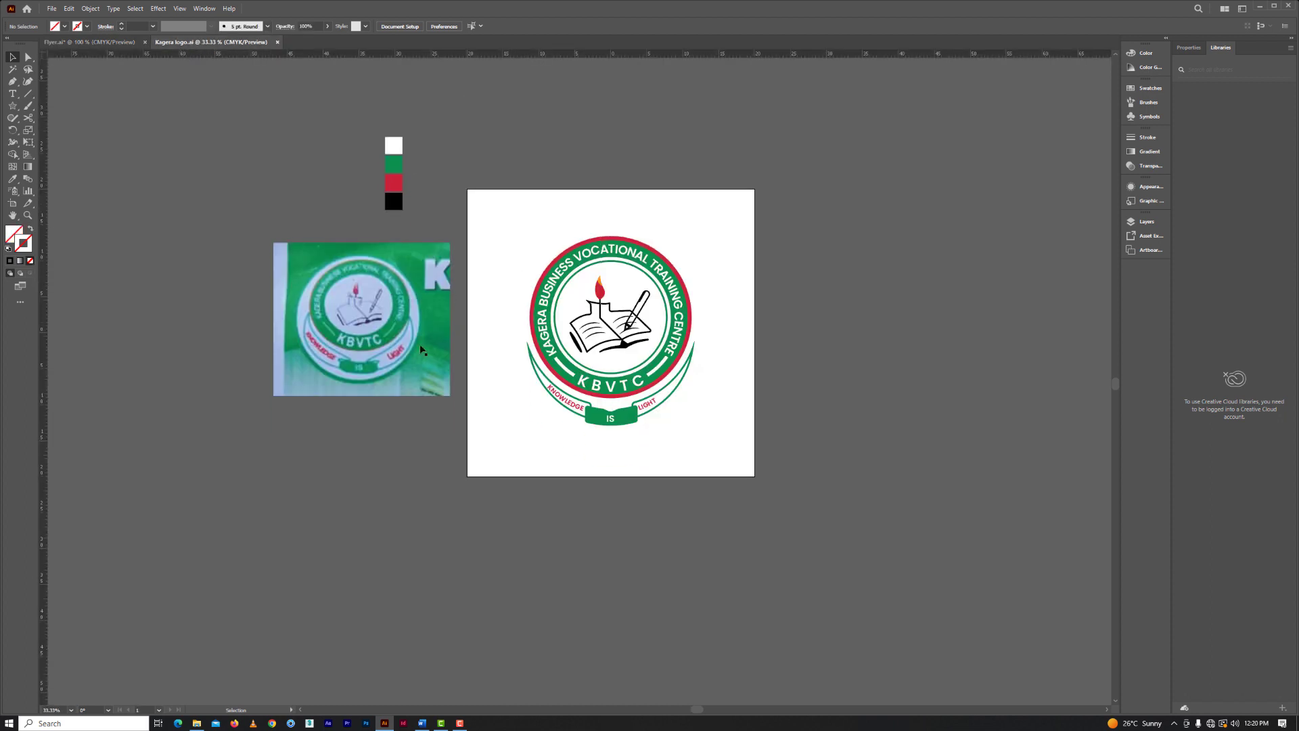
scroll(377, 342, "up", 2, "alt")
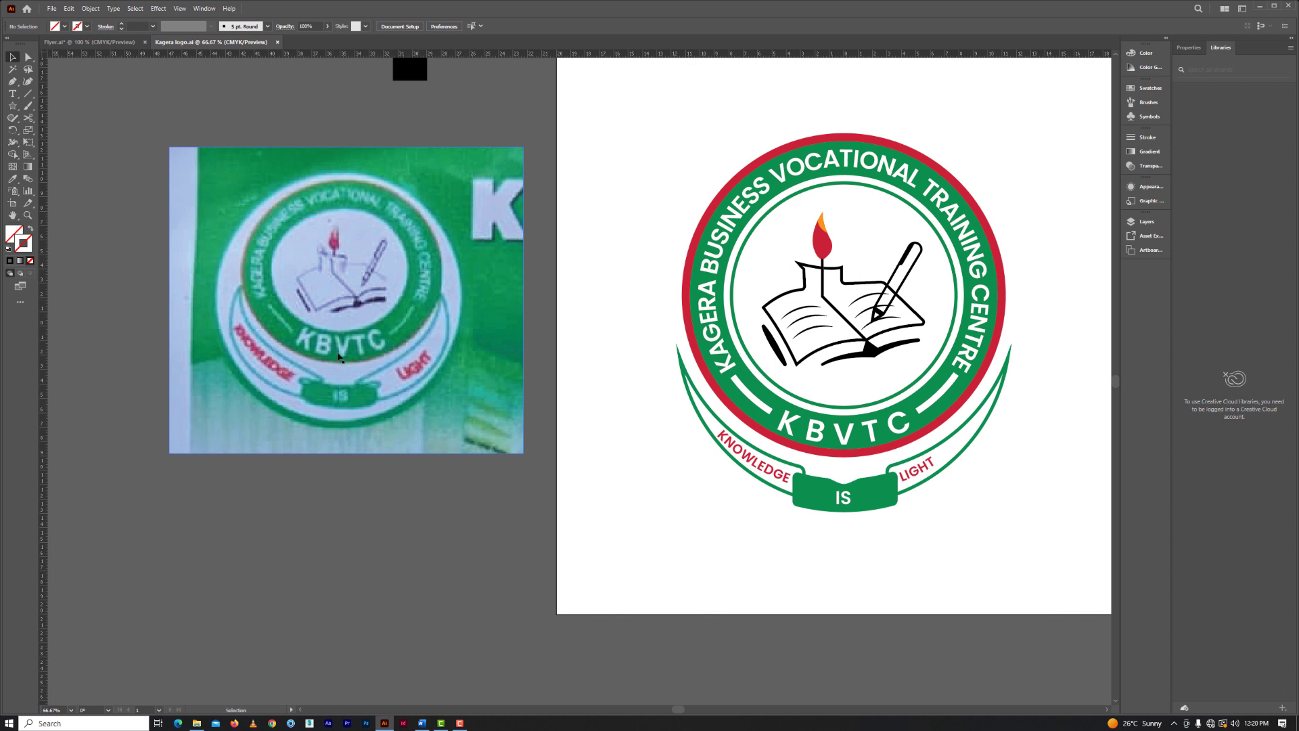
scroll(340, 357, "down", 1, "alt")
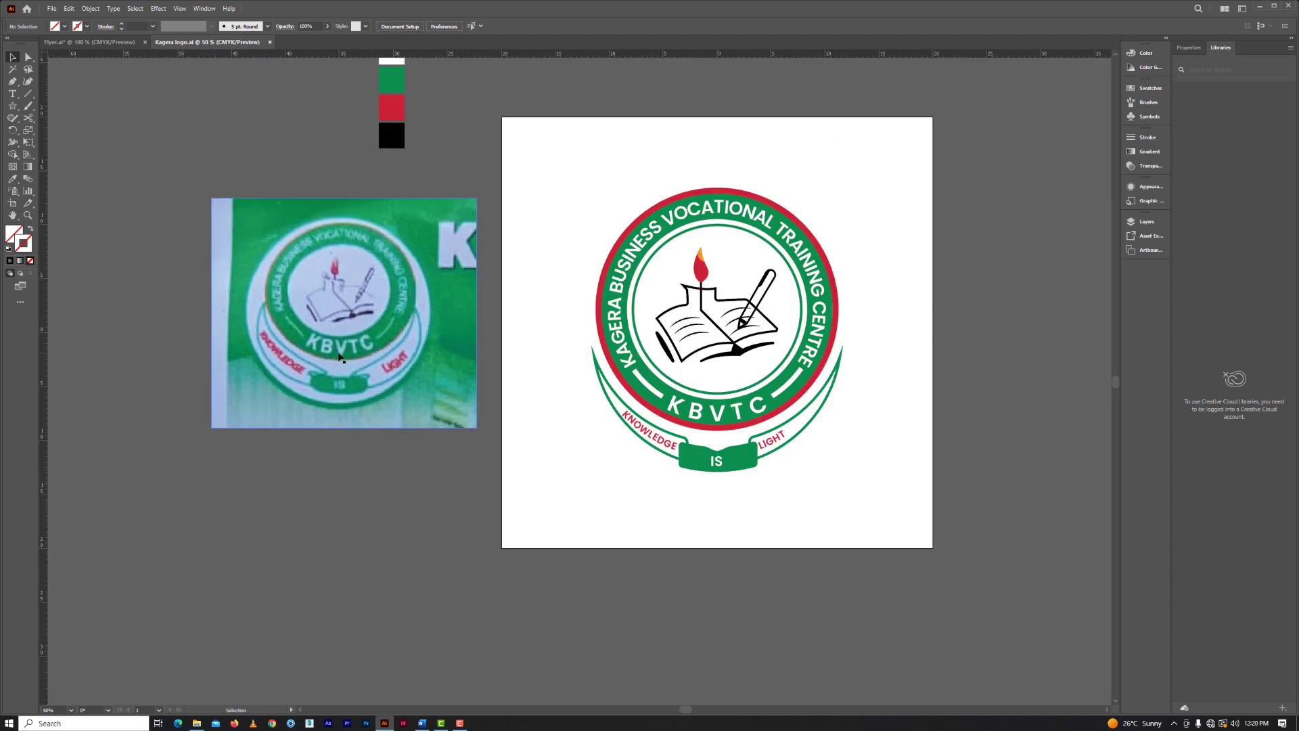
left_click_drag(512, 325, 423, 321)
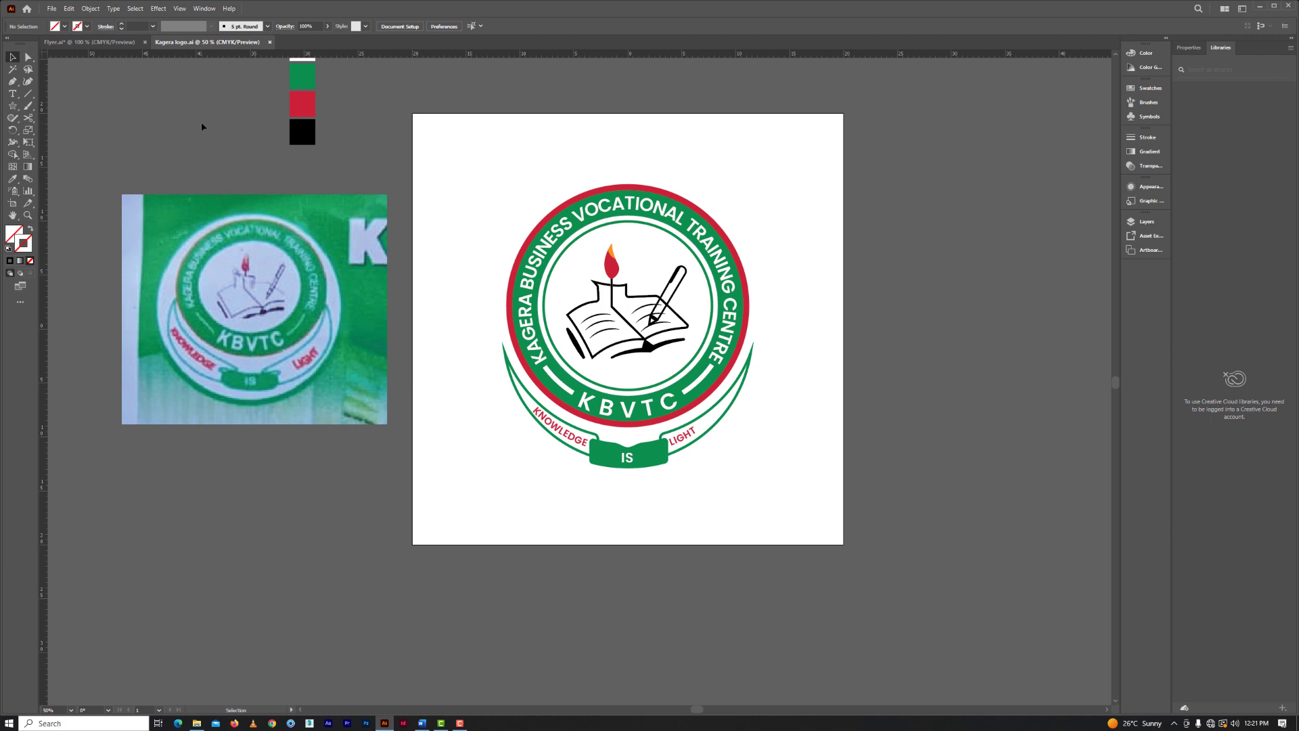
left_click(109, 43)
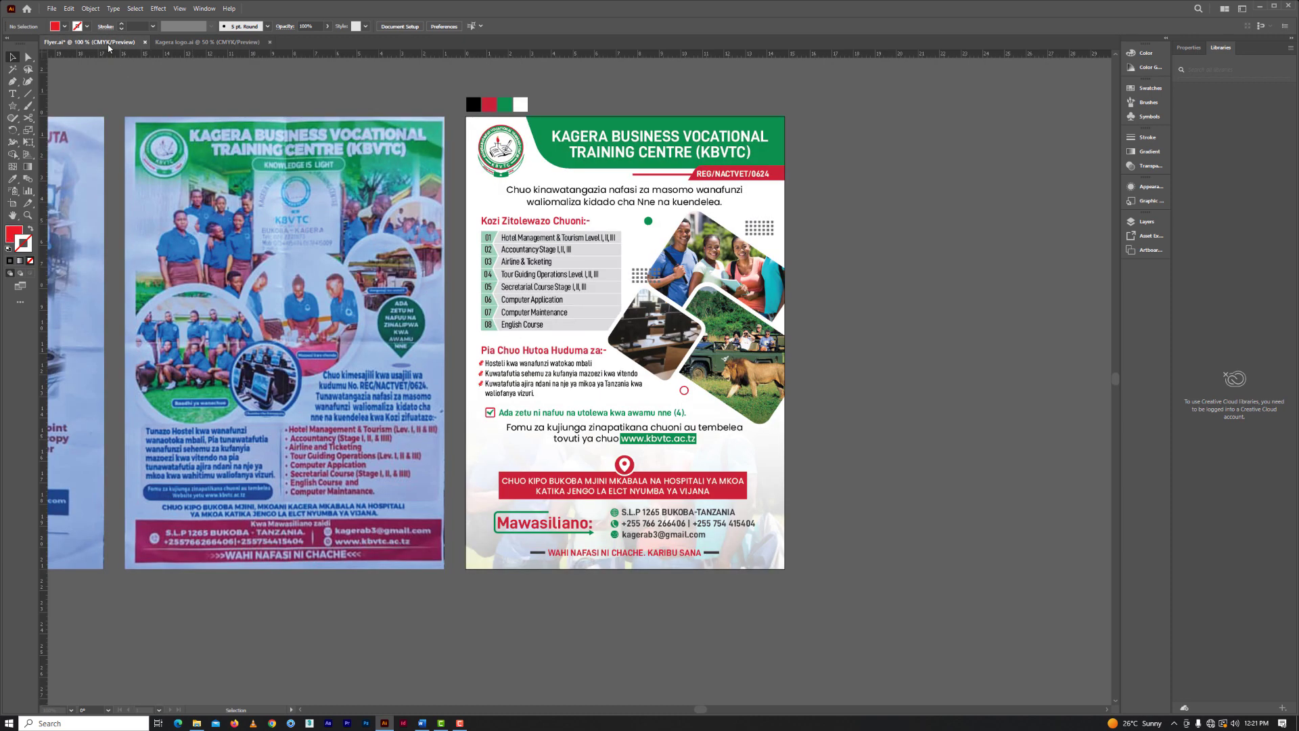
scroll(737, 348, "up", 1)
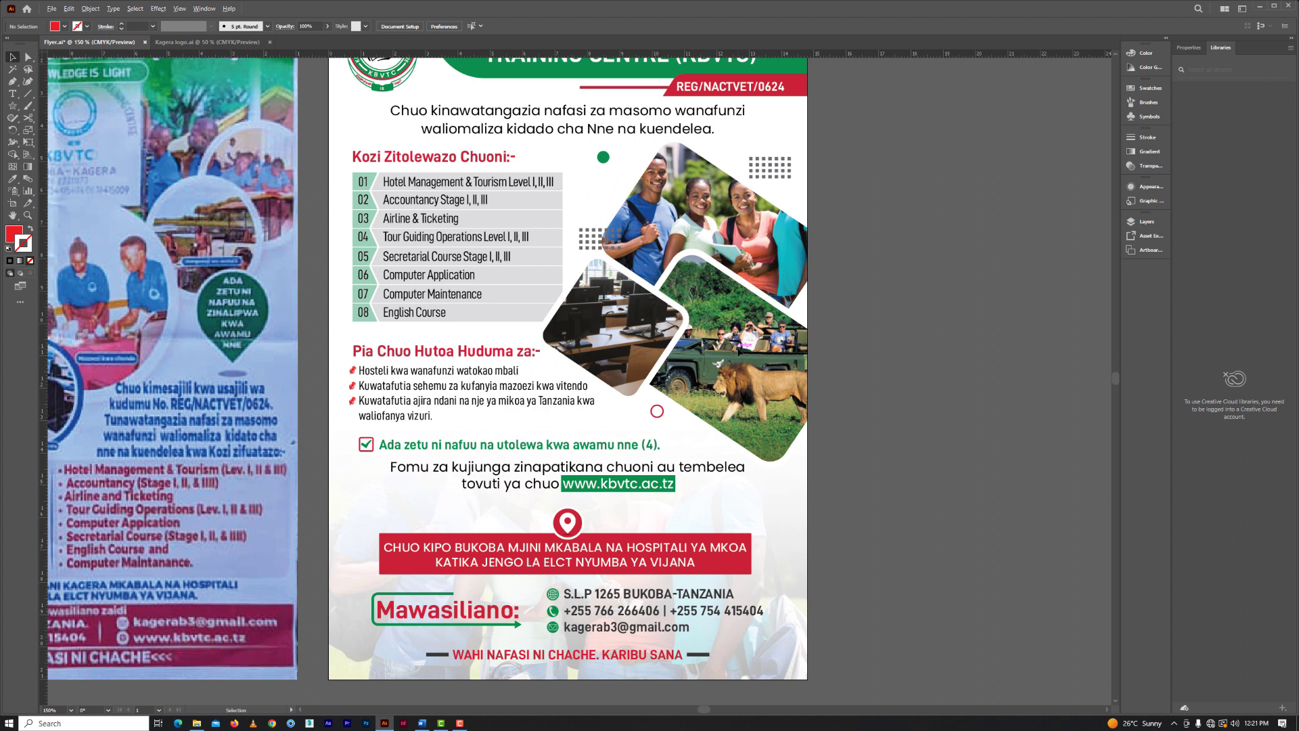
scroll(704, 314, "up", 3)
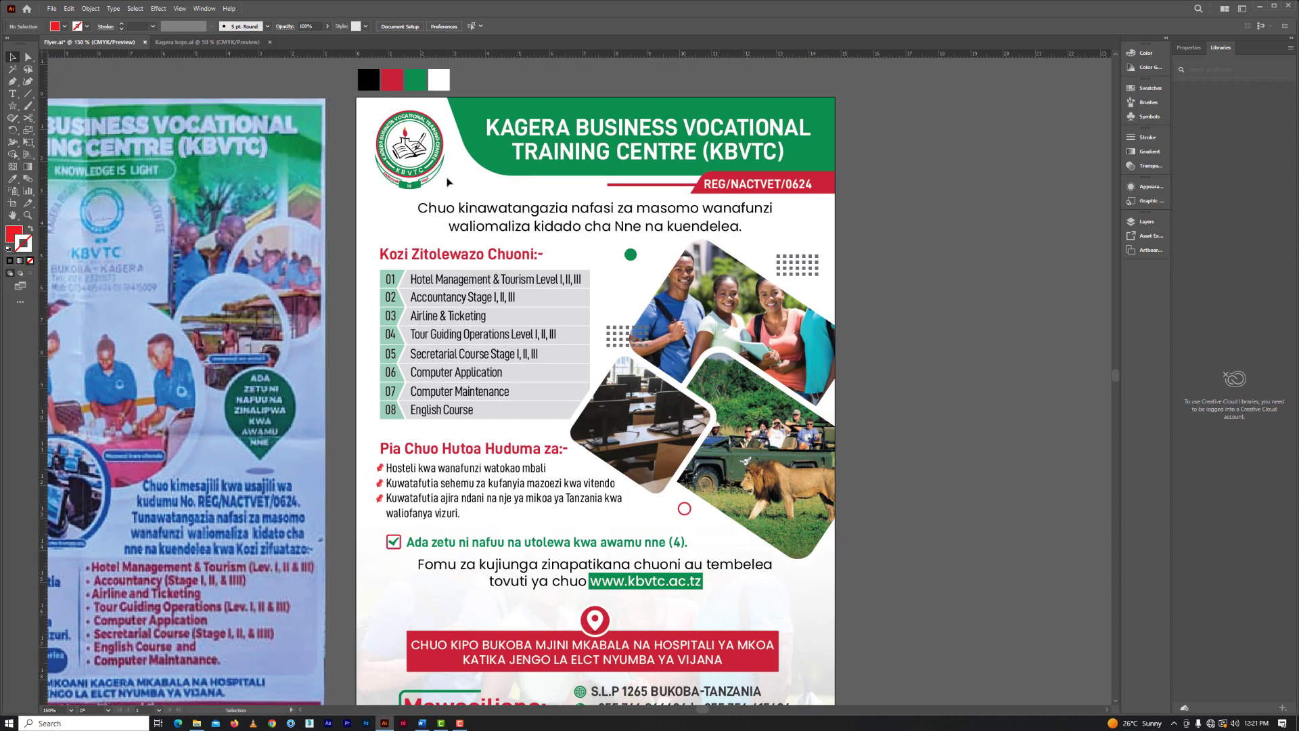
scroll(447, 182, "up", 1)
scroll(415, 210, "up", 3)
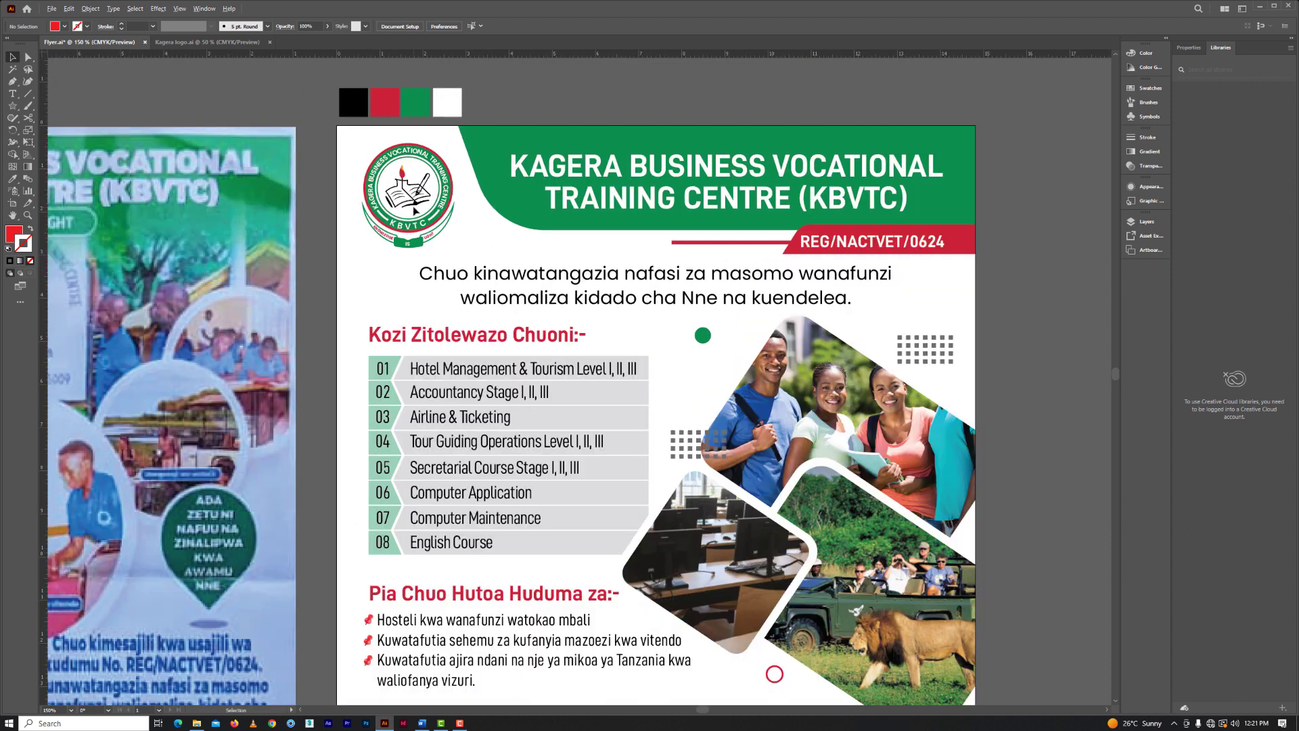
scroll(414, 211, "up", 3)
scroll(414, 211, "down", 2)
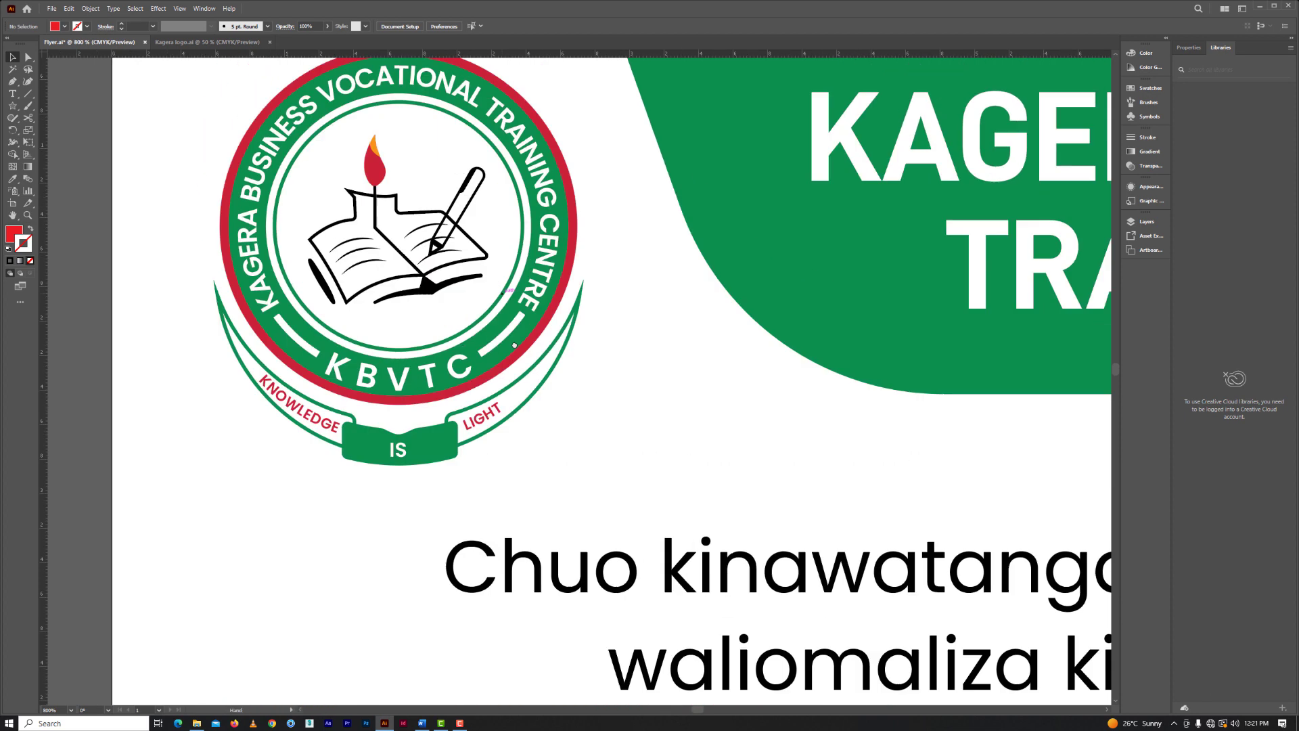
left_click_drag(447, 271, 520, 374)
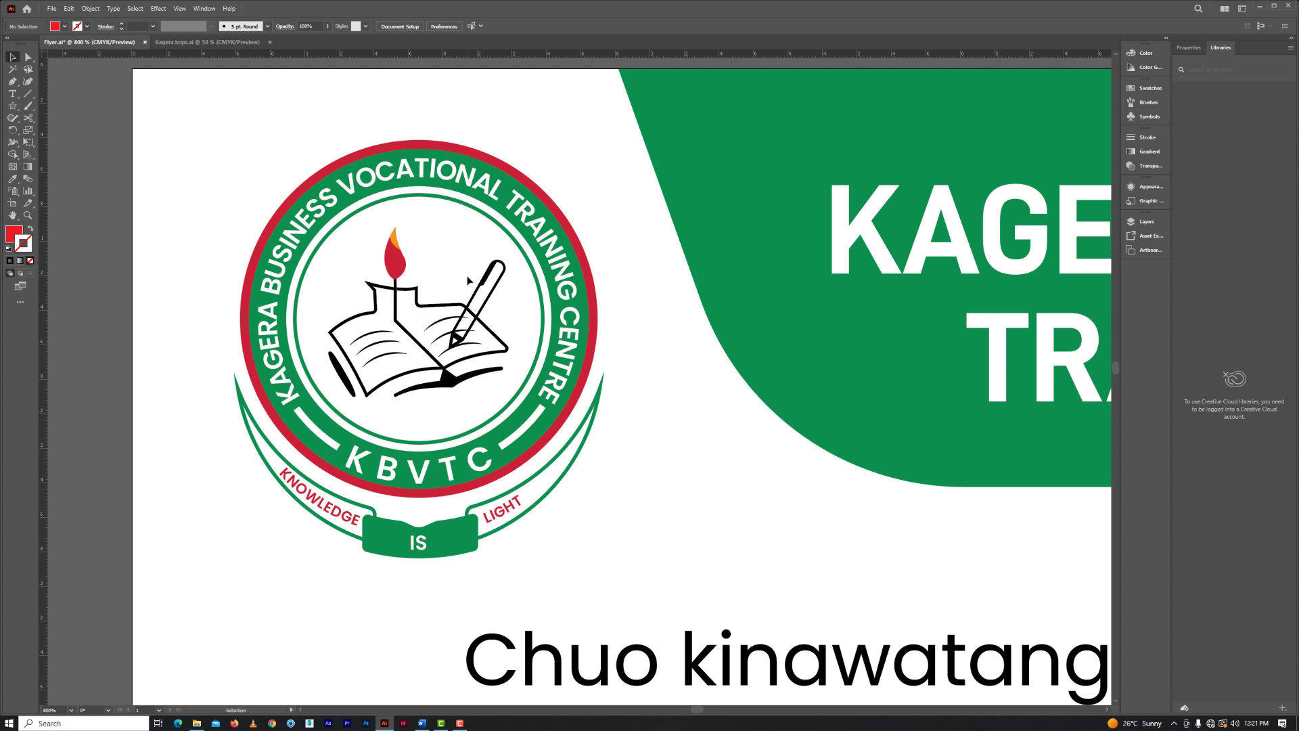
scroll(468, 279, "up", 3)
scroll(457, 317, "down", 1)
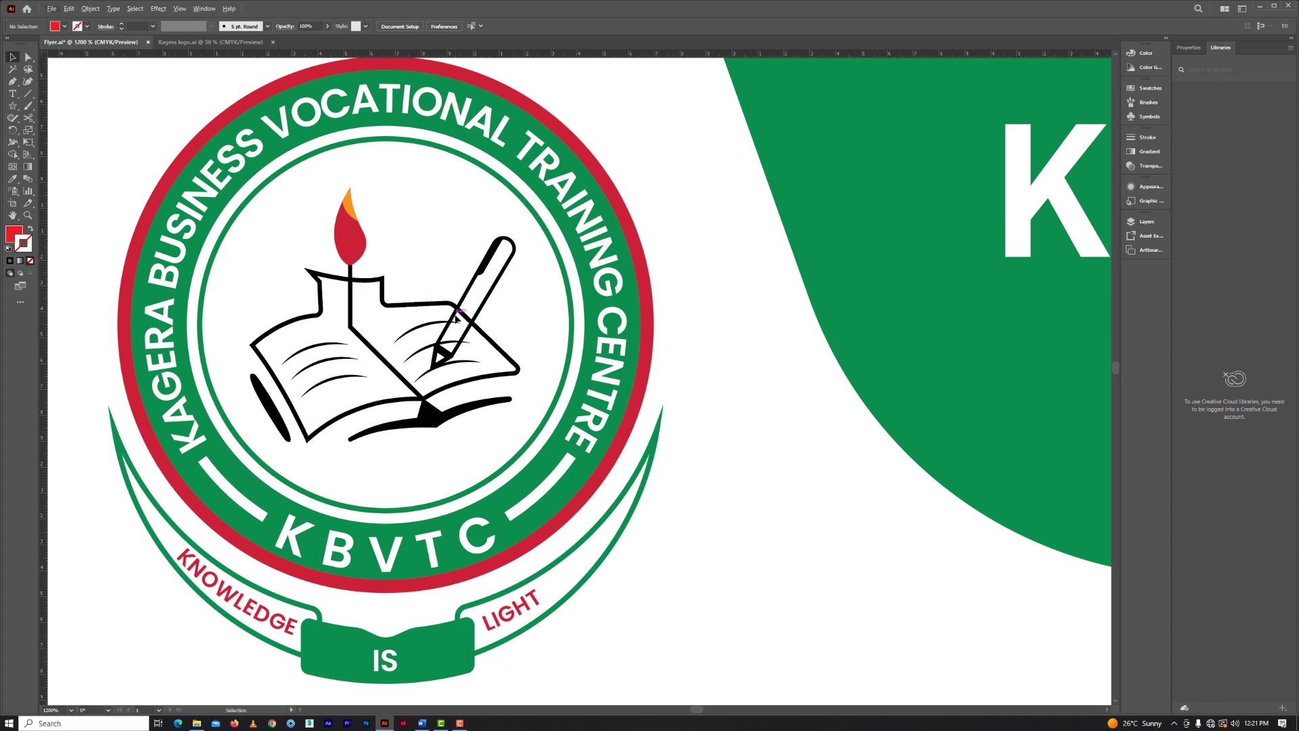
scroll(457, 317, "down", 1)
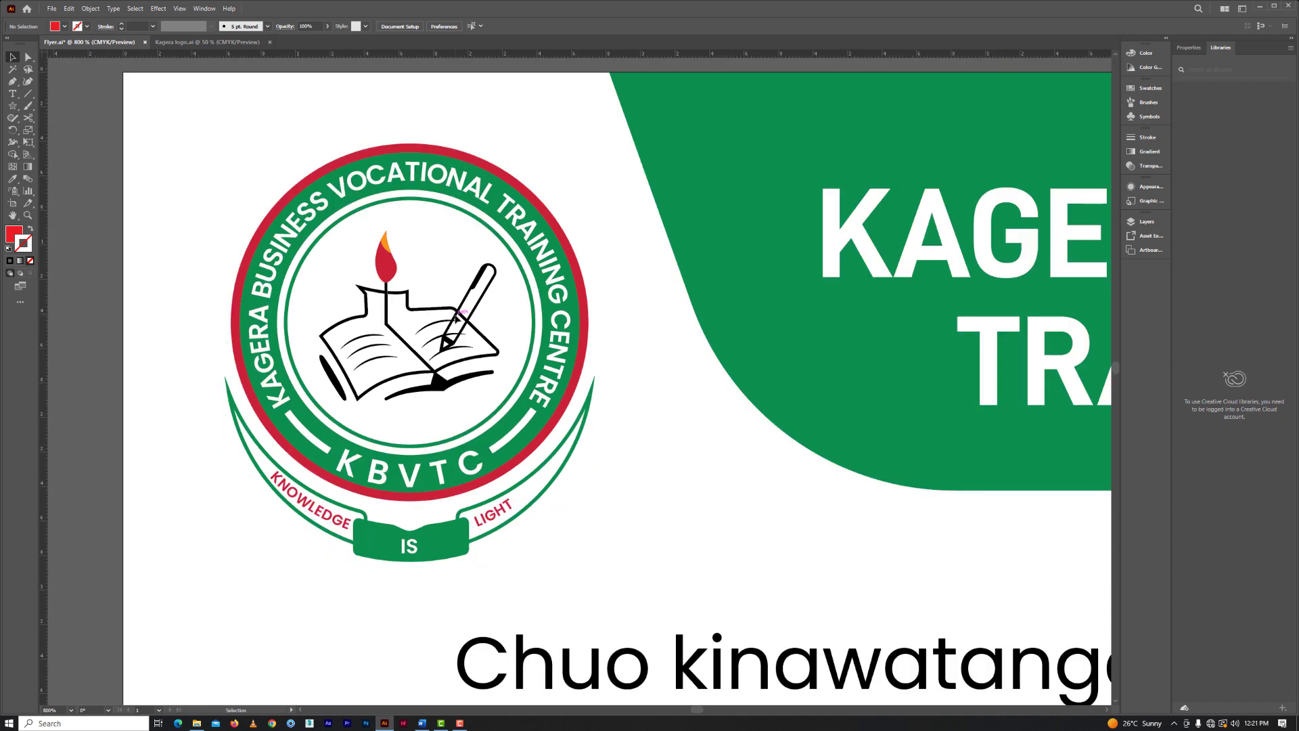
scroll(454, 320, "down", 2)
scroll(452, 323, "down", 1)
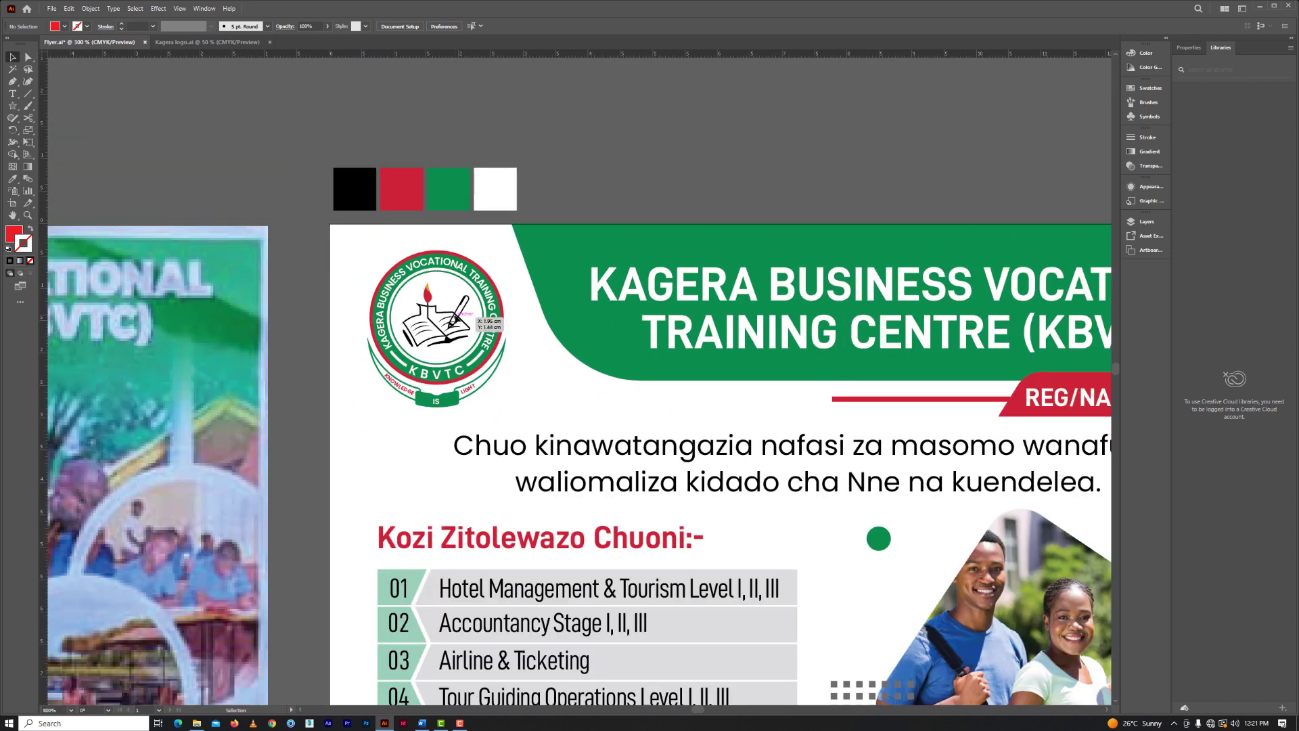
scroll(514, 301, "down", 2)
scroll(541, 291, "right", 5)
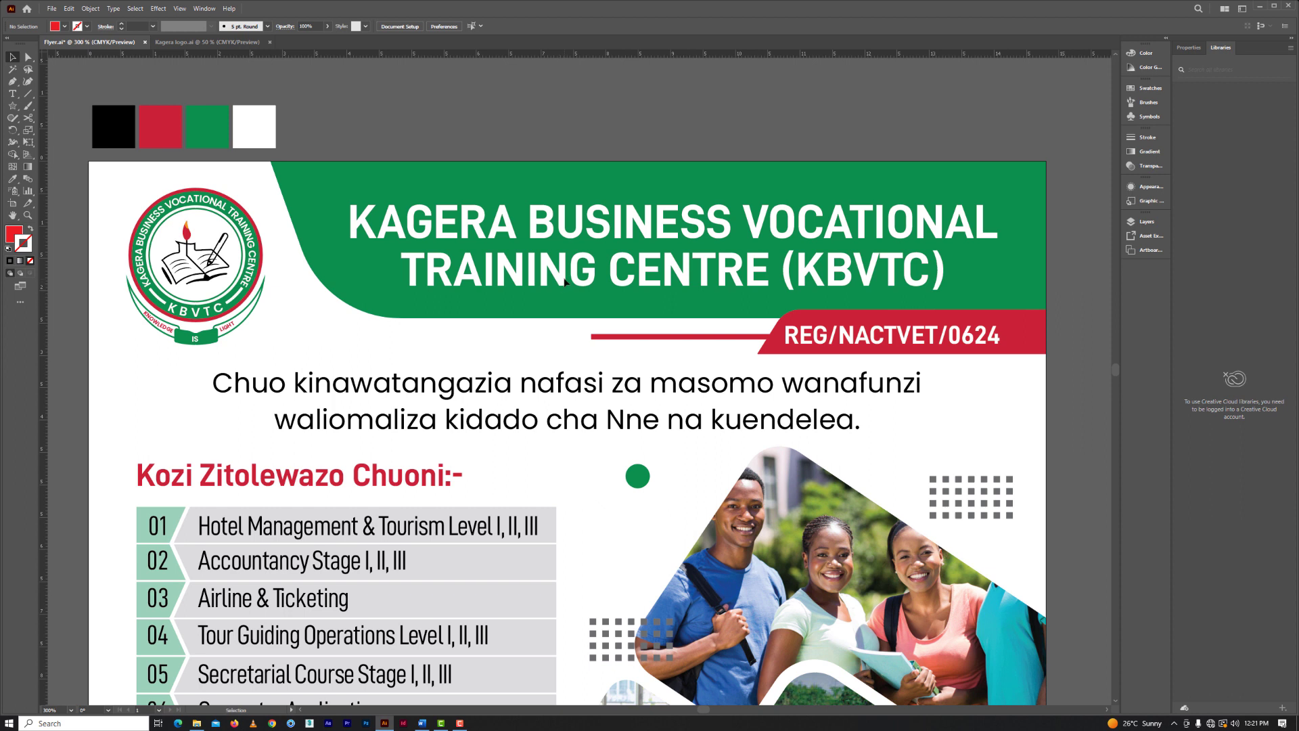
scroll(565, 280, "down", 1)
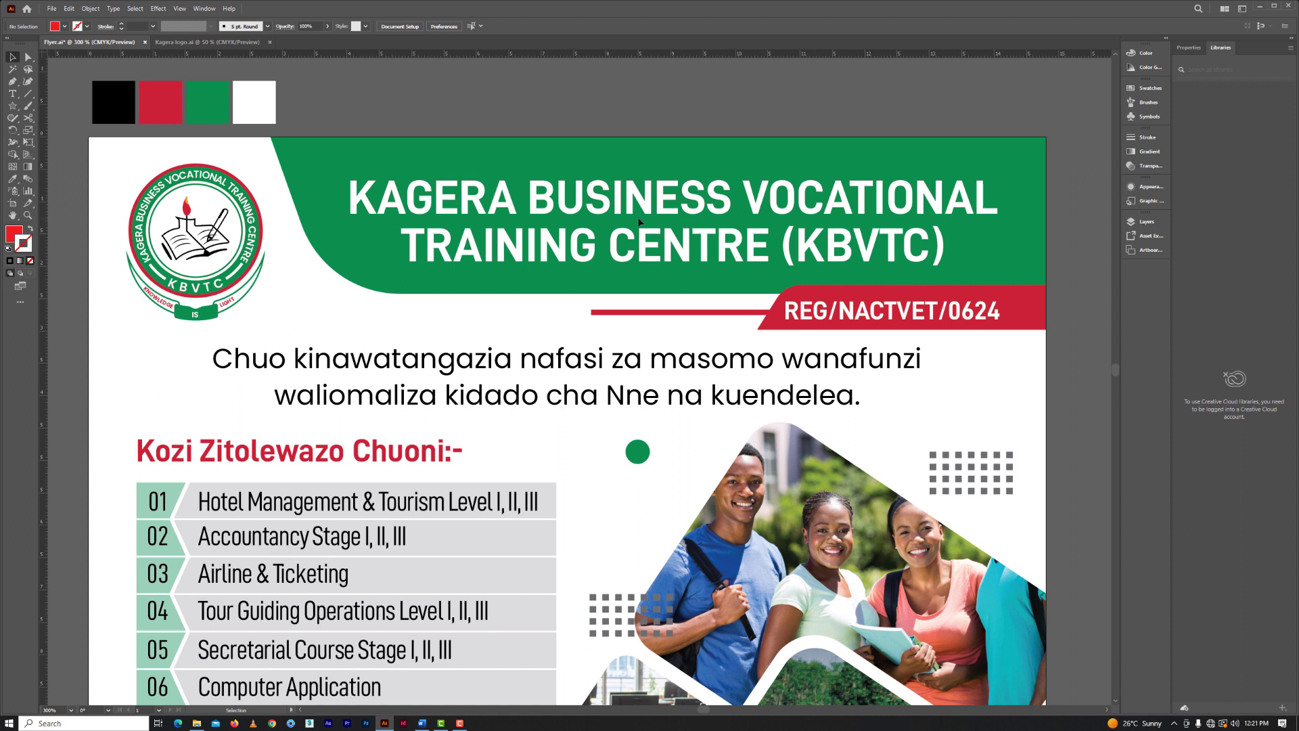
scroll(639, 222, "down", 1)
scroll(639, 222, "down", 1)
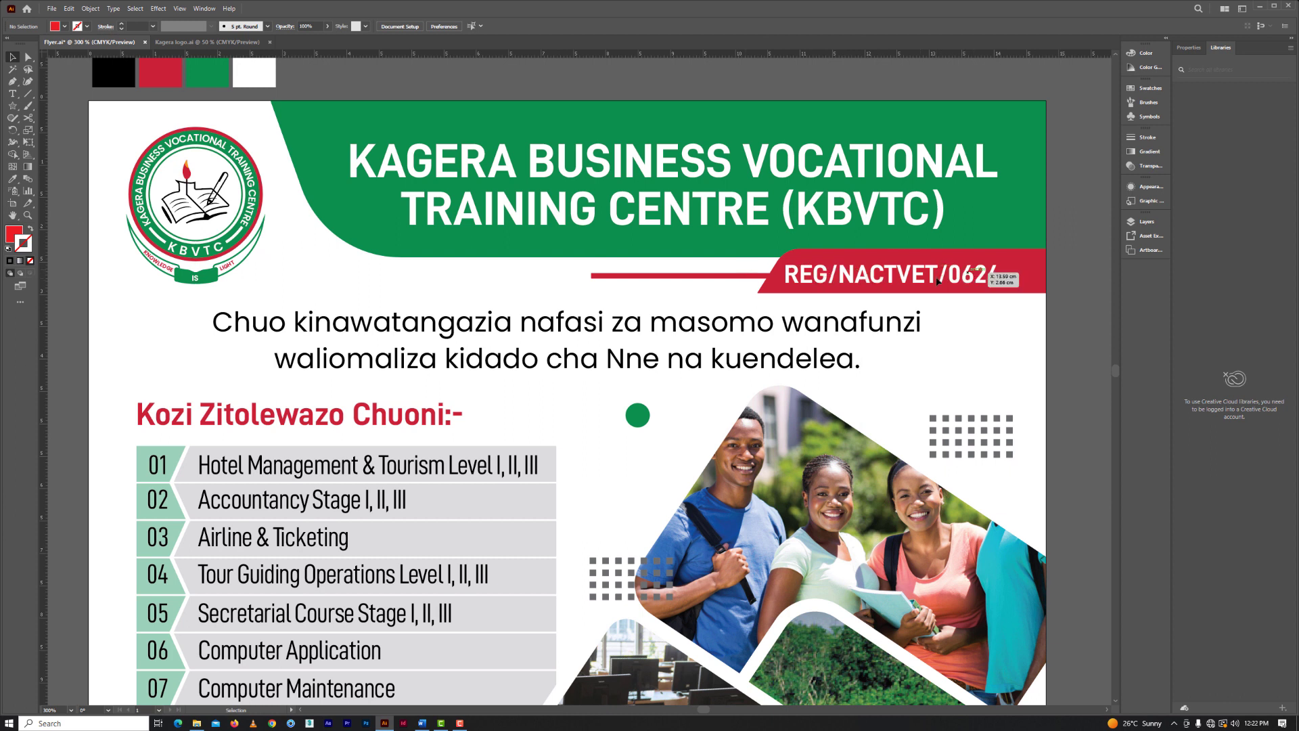
scroll(876, 286, "down", 1)
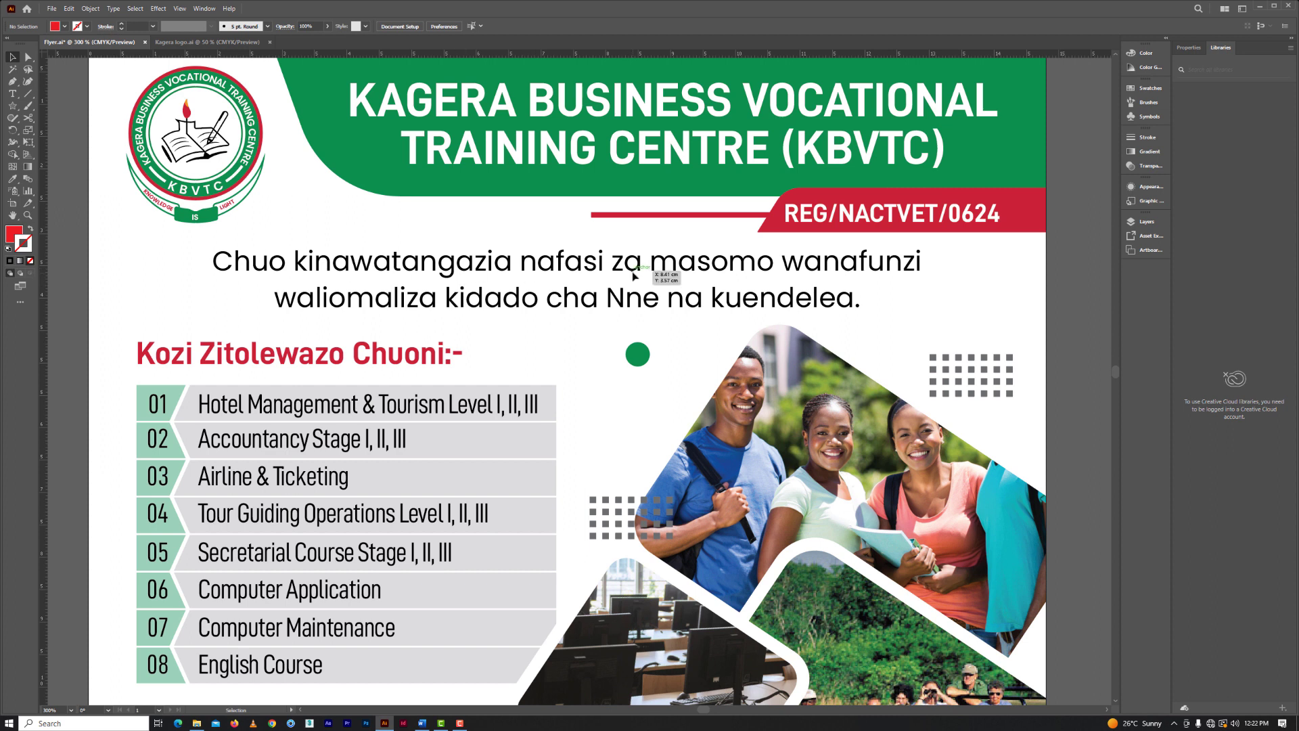
scroll(634, 273, "down", 1)
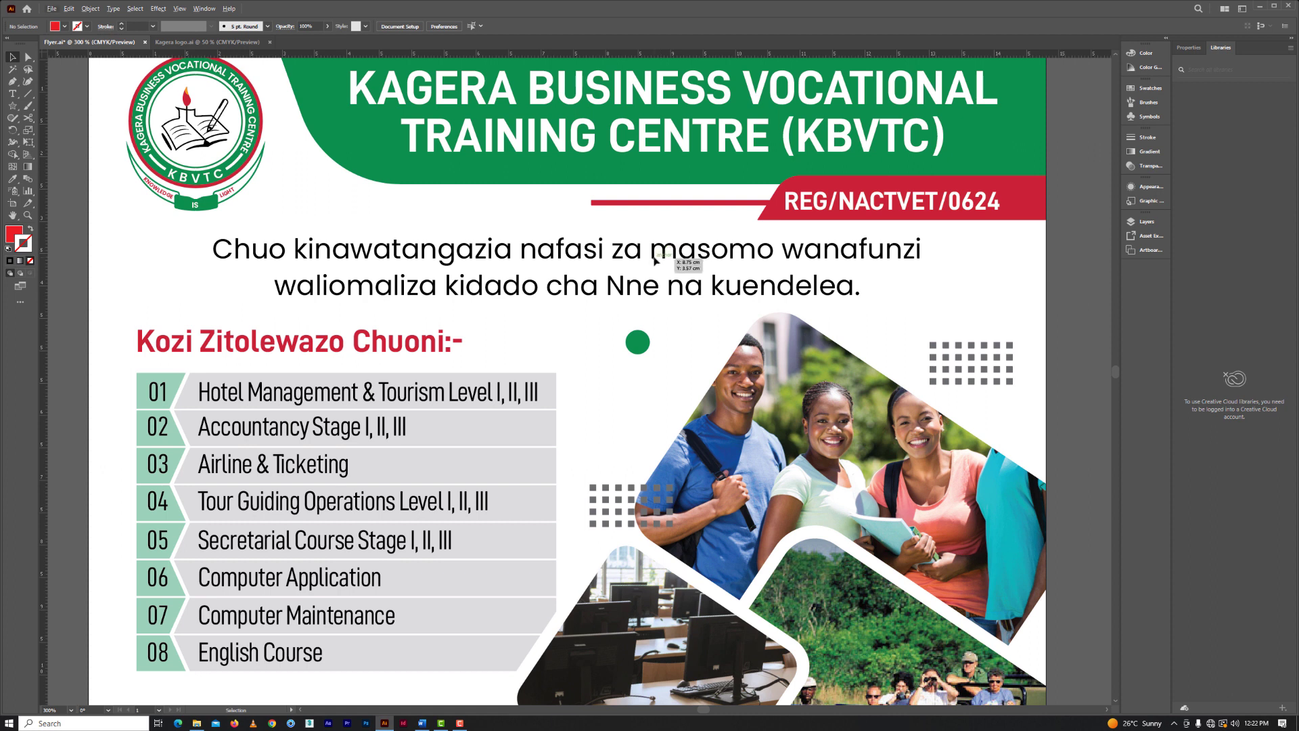
scroll(595, 276, "down", 1)
scroll(595, 276, "down", 2)
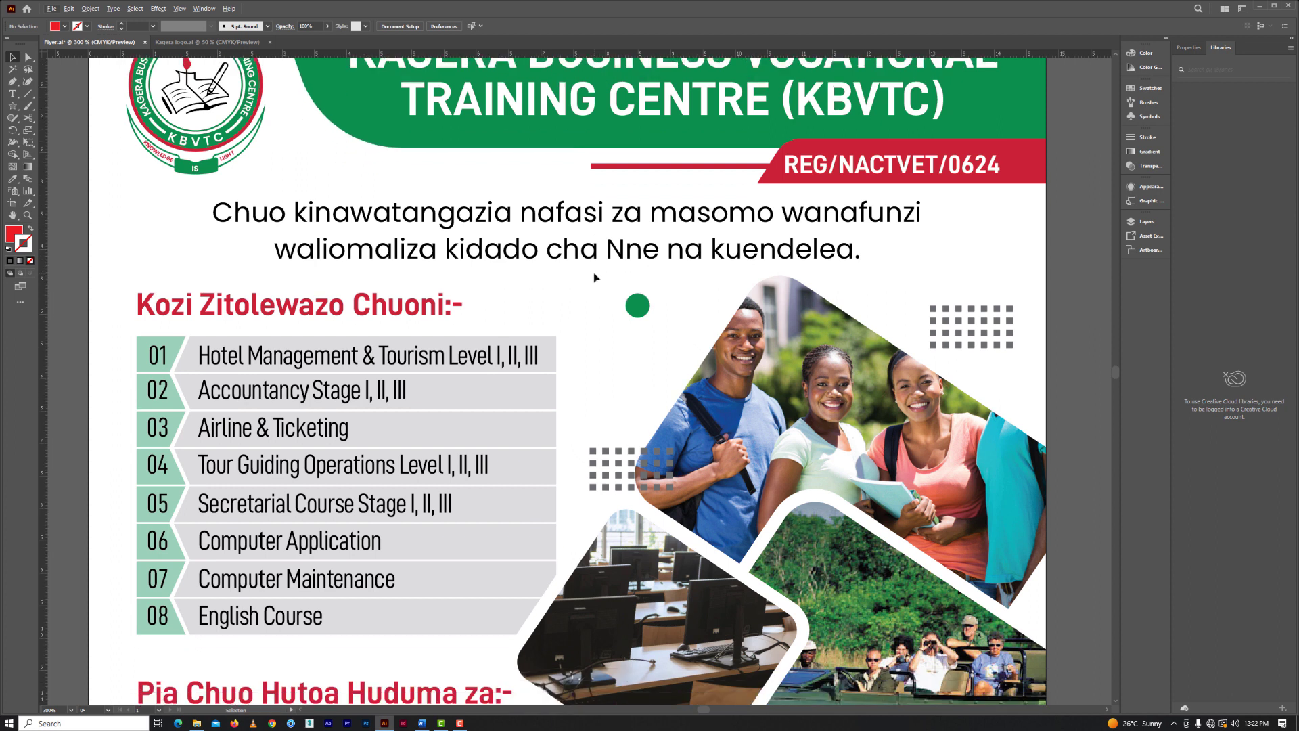
scroll(595, 276, "down", 3)
key("ctrl+minus")
key("ctrl+minus")
scroll(597, 275, "down", 3)
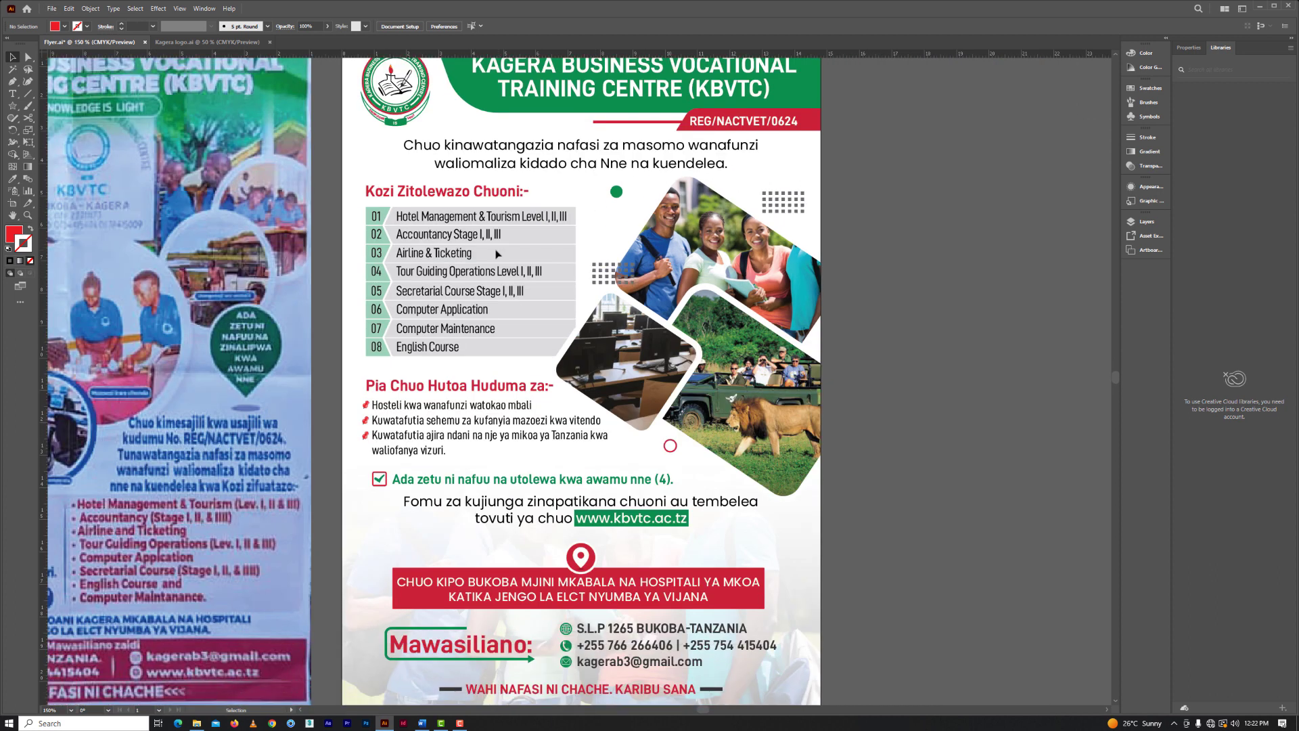
key("ctrl+plus")
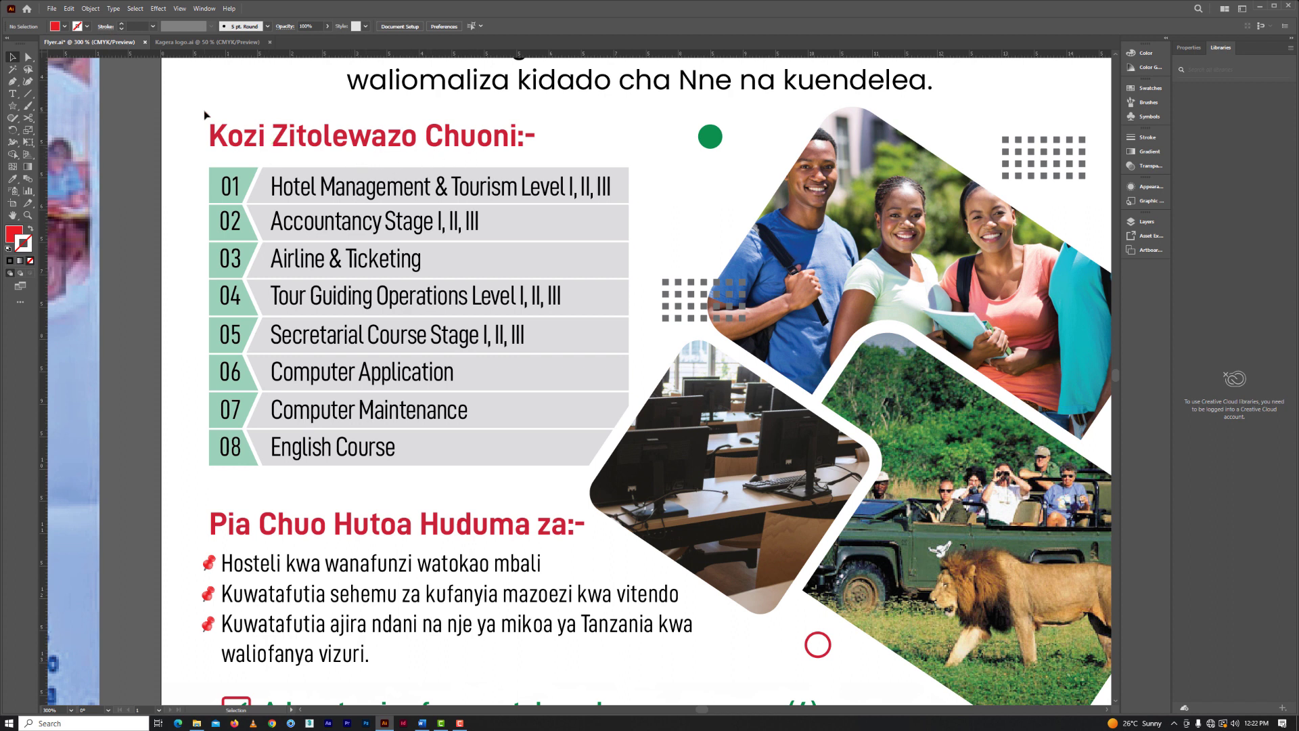
scroll(394, 155, "up", 2)
scroll(394, 156, "up", 3)
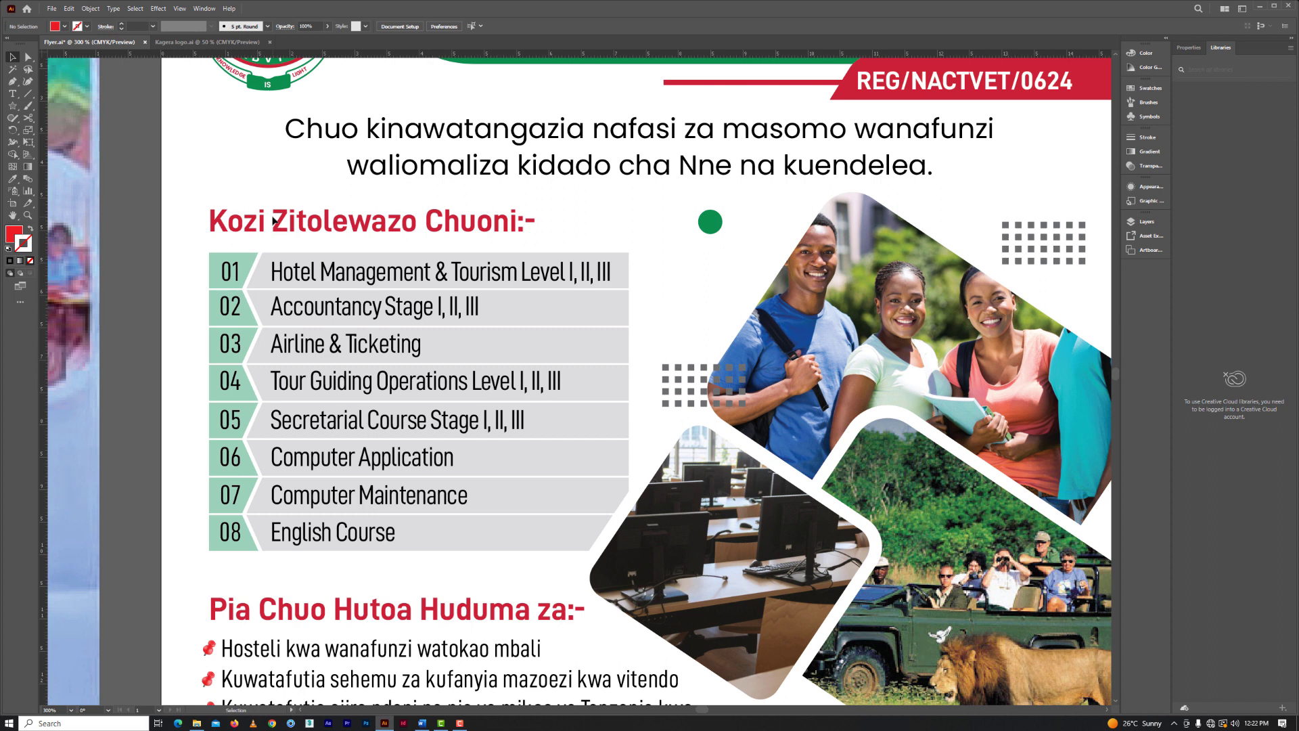
scroll(273, 221, "down", 2)
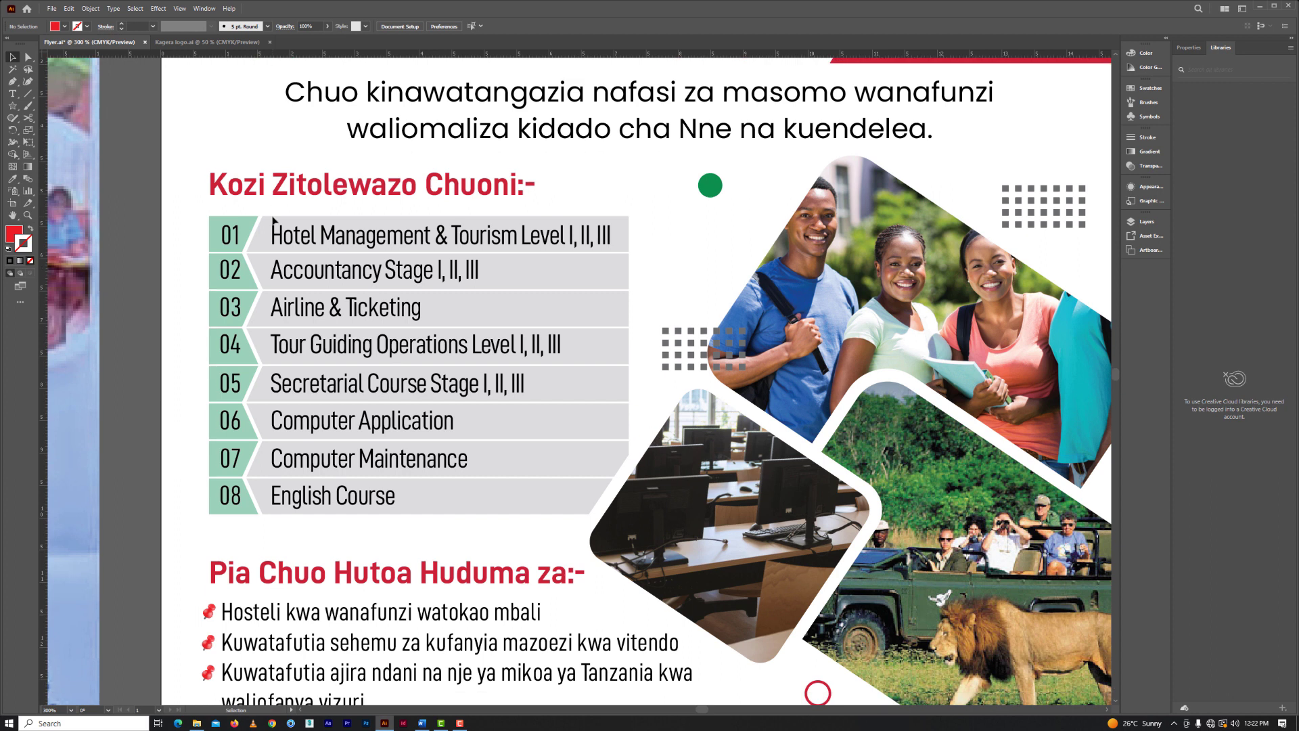
scroll(274, 218, "down", 1)
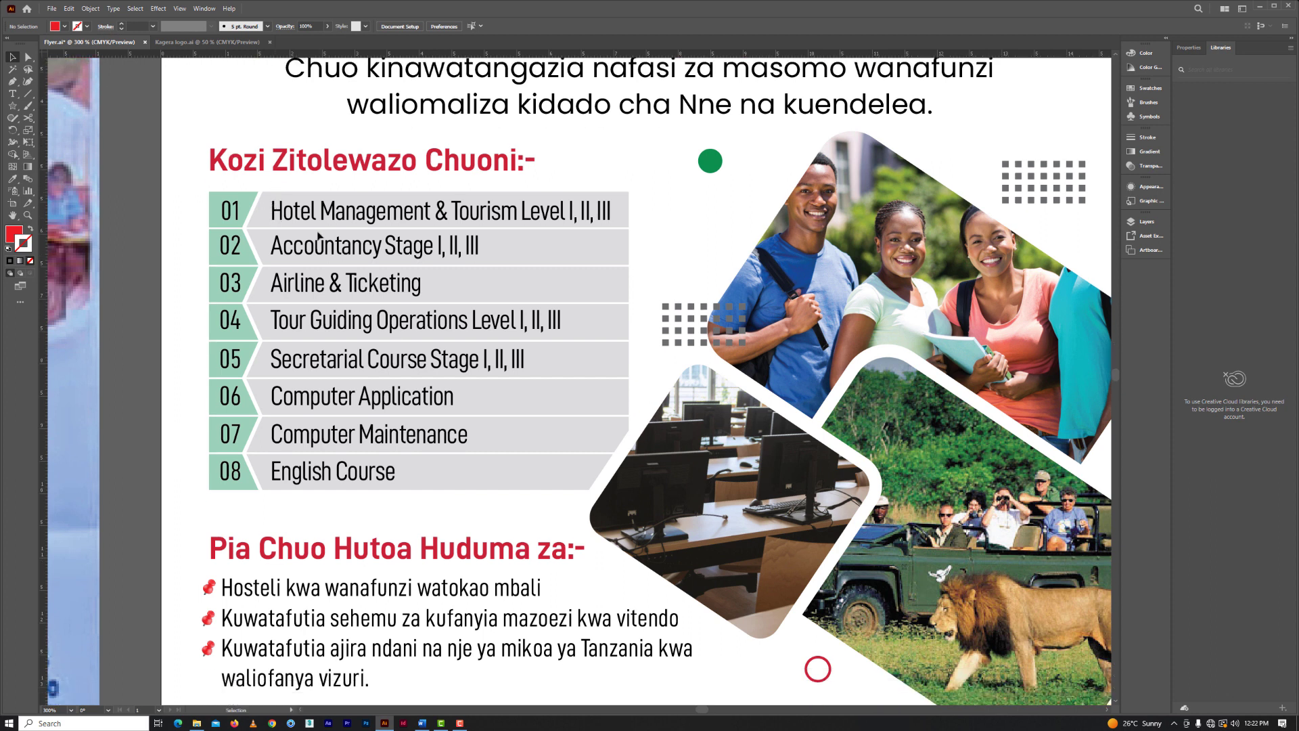
scroll(321, 239, "down", 1, "alt")
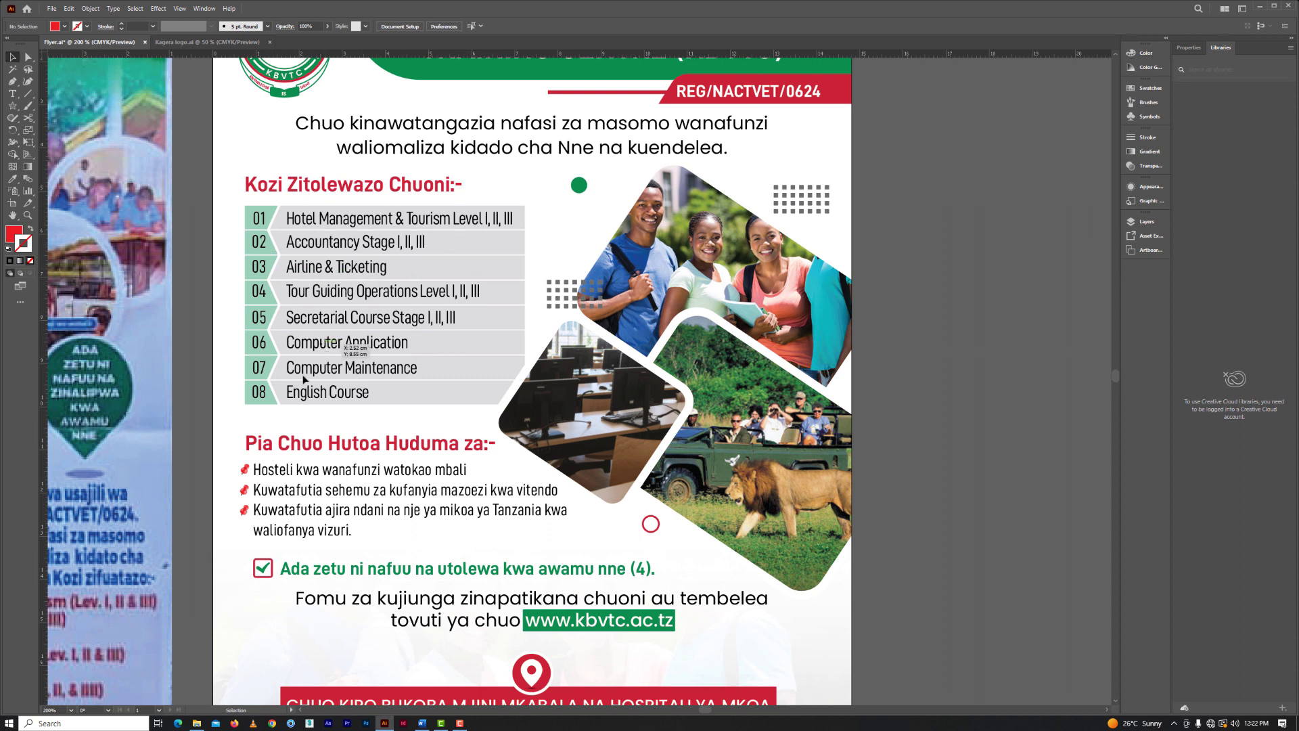
left_click_drag(226, 211, 329, 378)
mouse_move(230, 283)
left_mouse_down()
mouse_move(583, 205)
mouse_move(590, 217)
left_mouse_up()
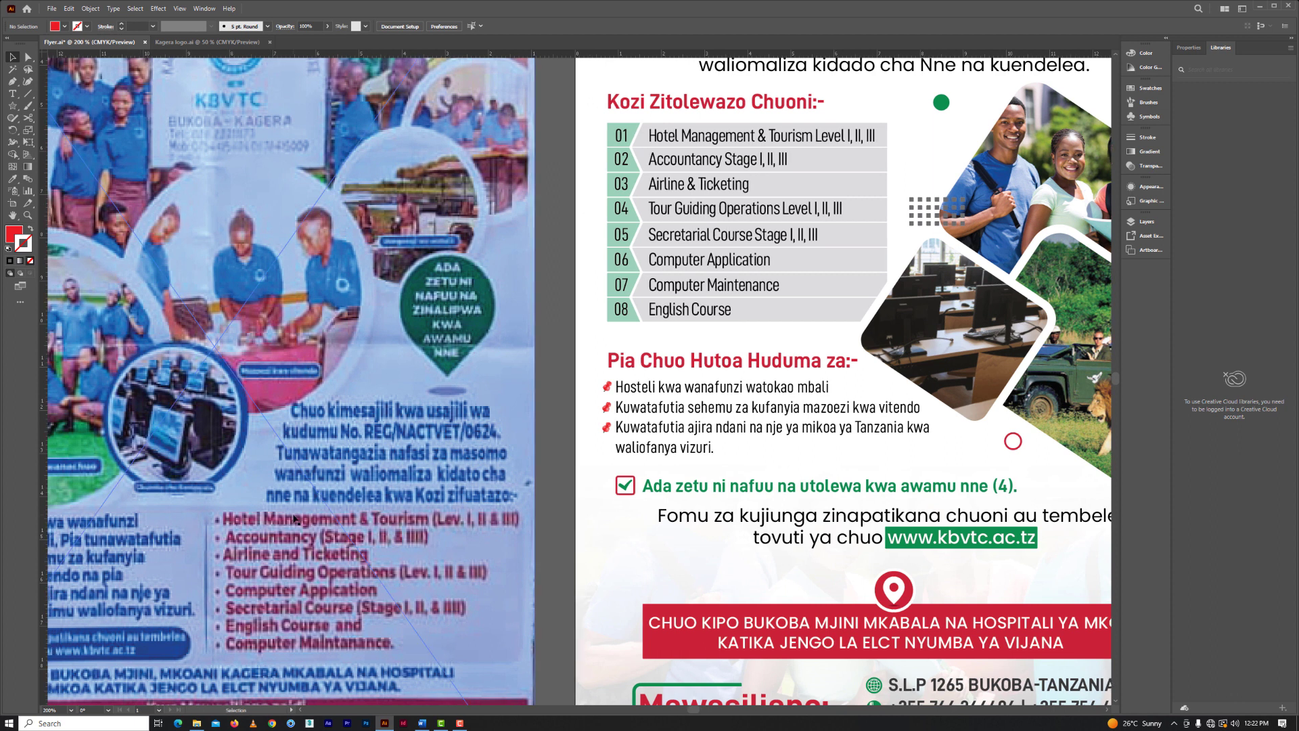
scroll(298, 518, "down", 3)
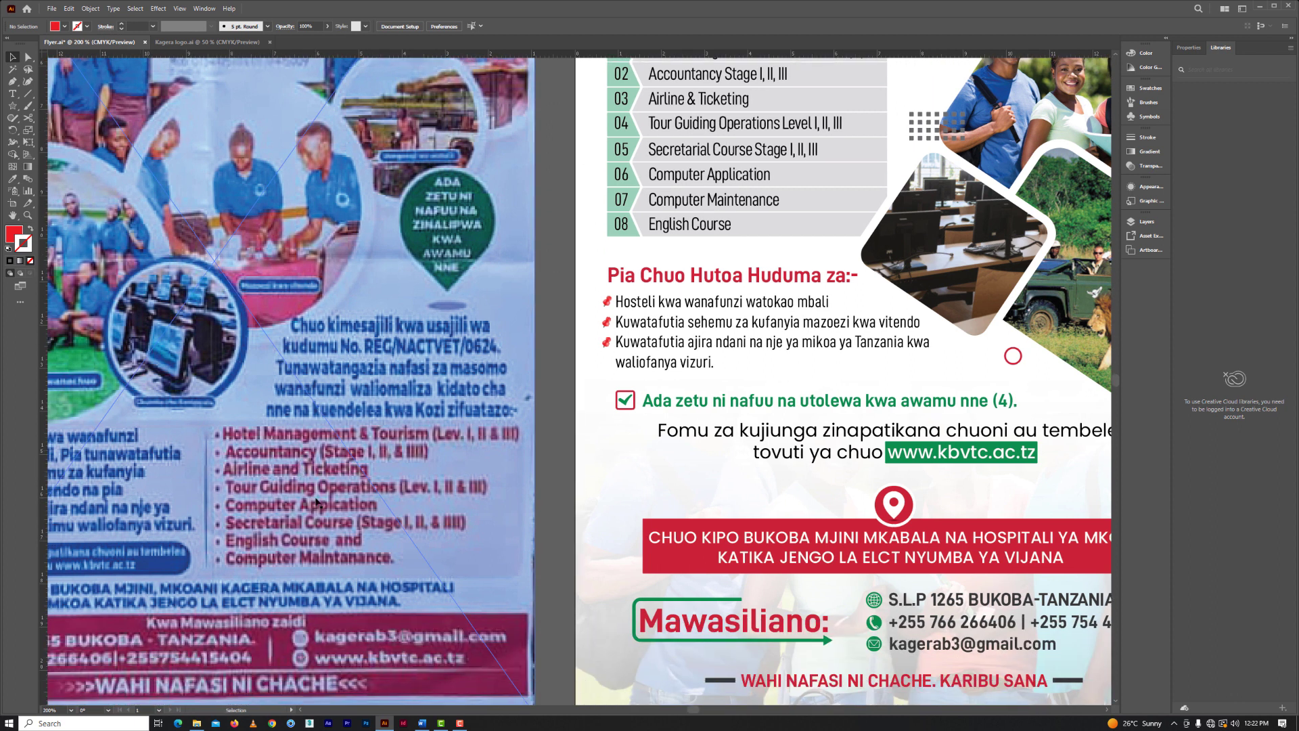
scroll(316, 501, "down", 1)
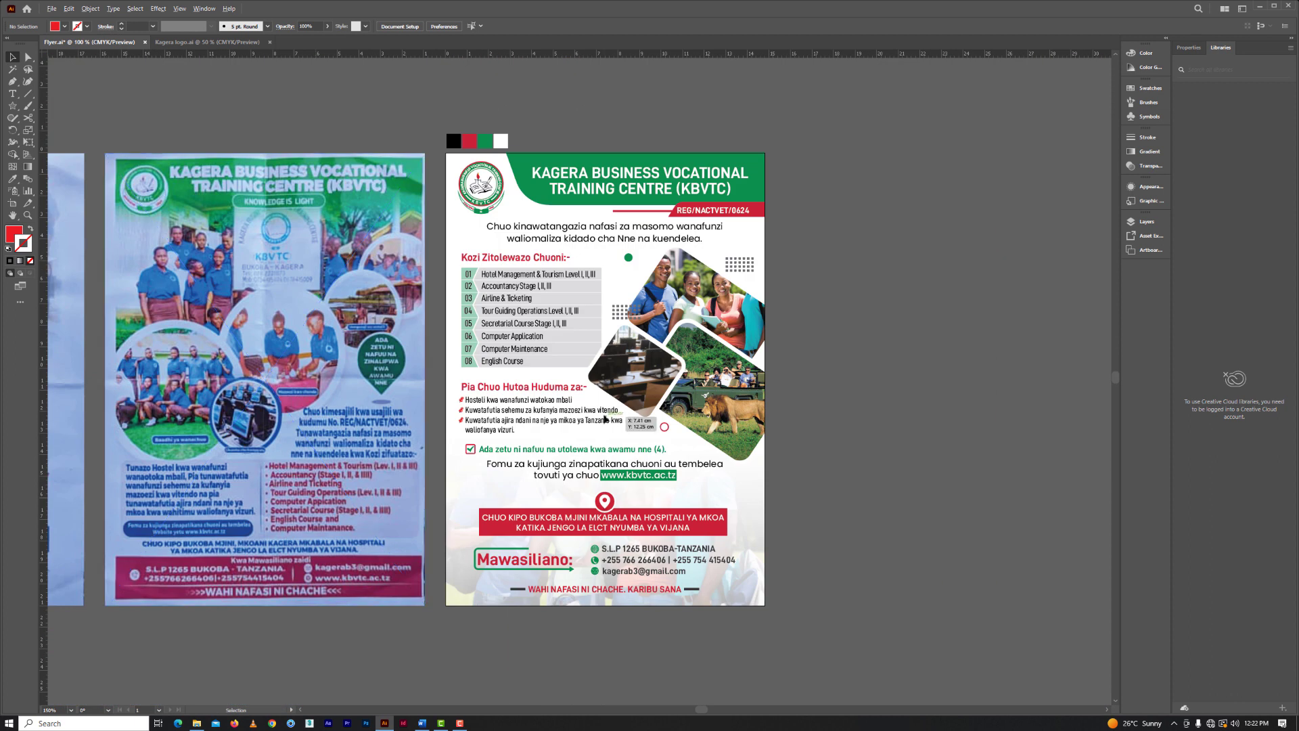
scroll(551, 306, "up", 2)
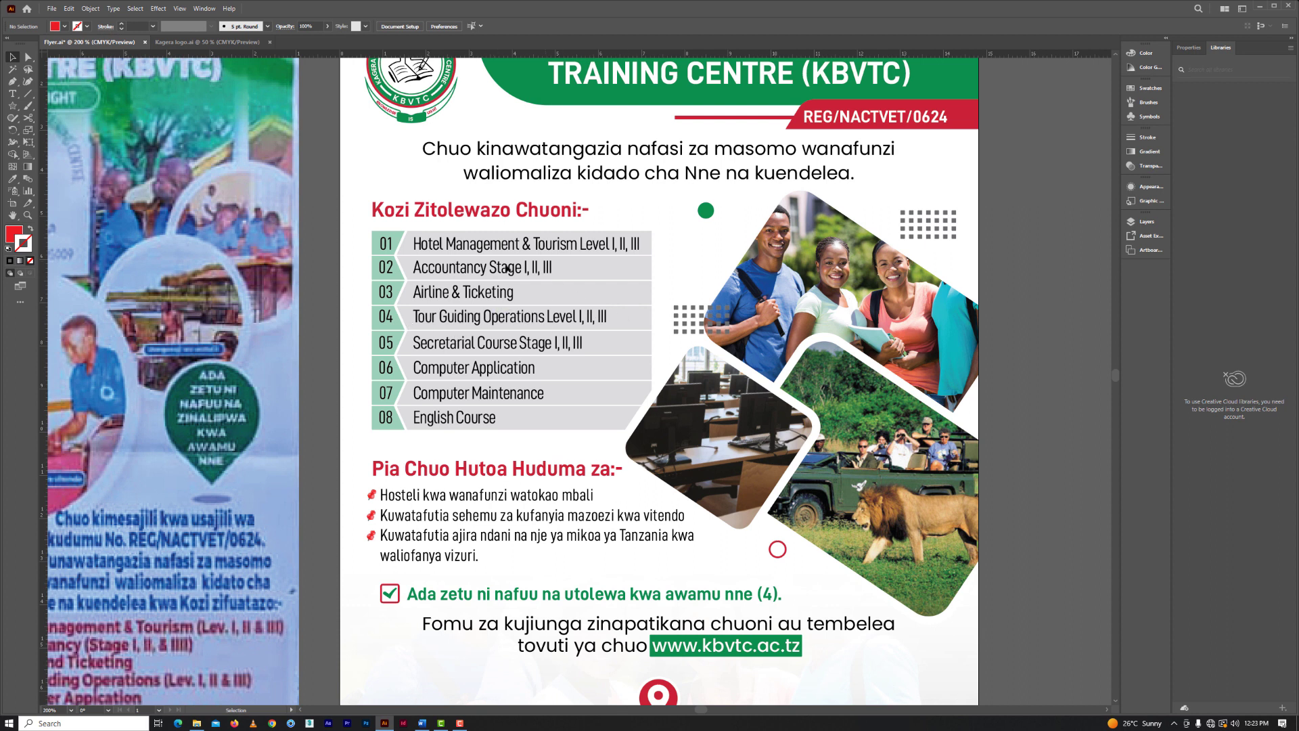
scroll(499, 313, "down", 1)
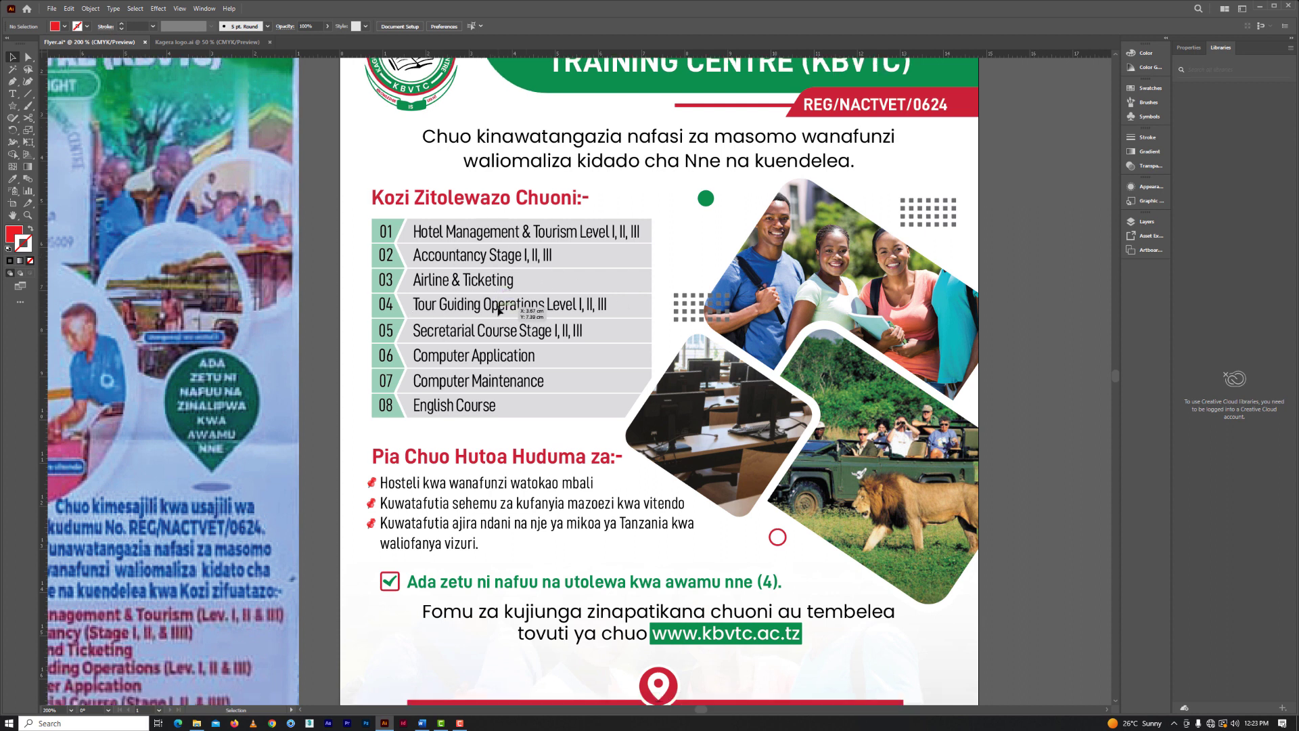
scroll(380, 421, "down", 1, "alt")
scroll(380, 421, "down", 3)
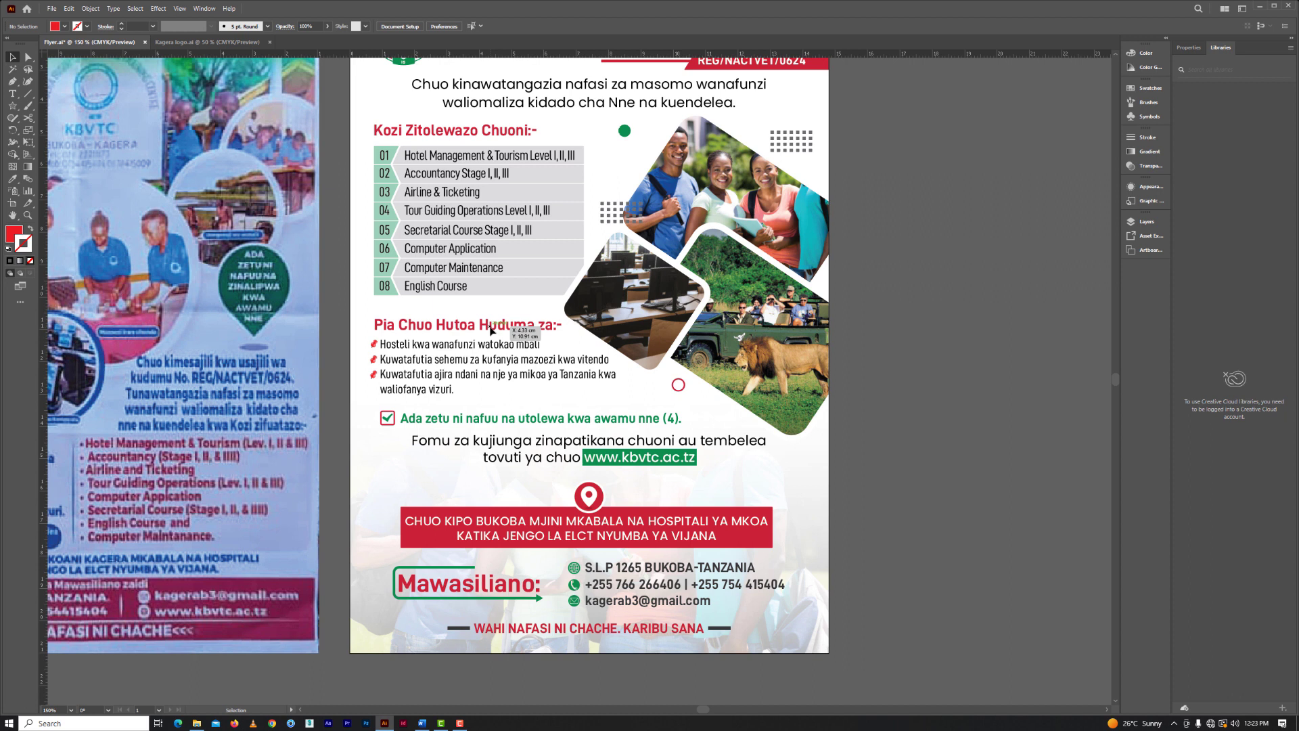
scroll(514, 338, "up", 2)
scroll(514, 338, "right", 4)
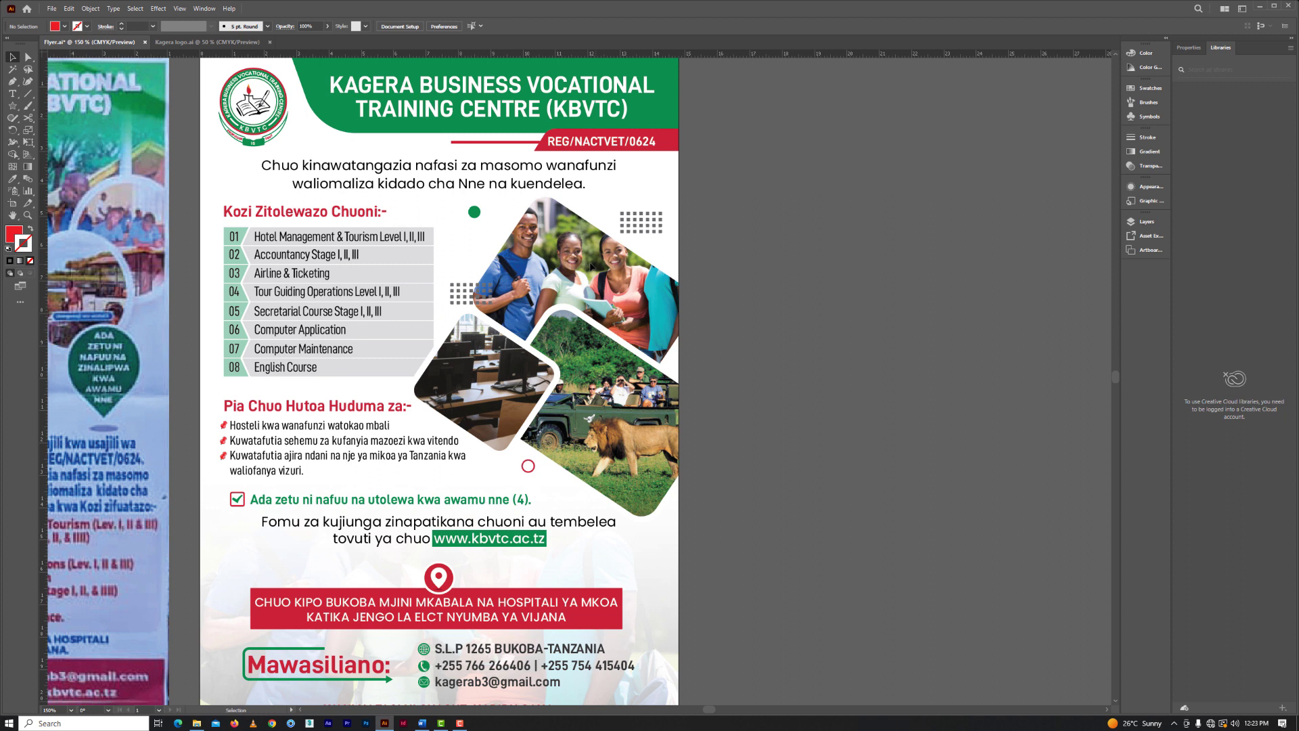
scroll(586, 357, "down", 1)
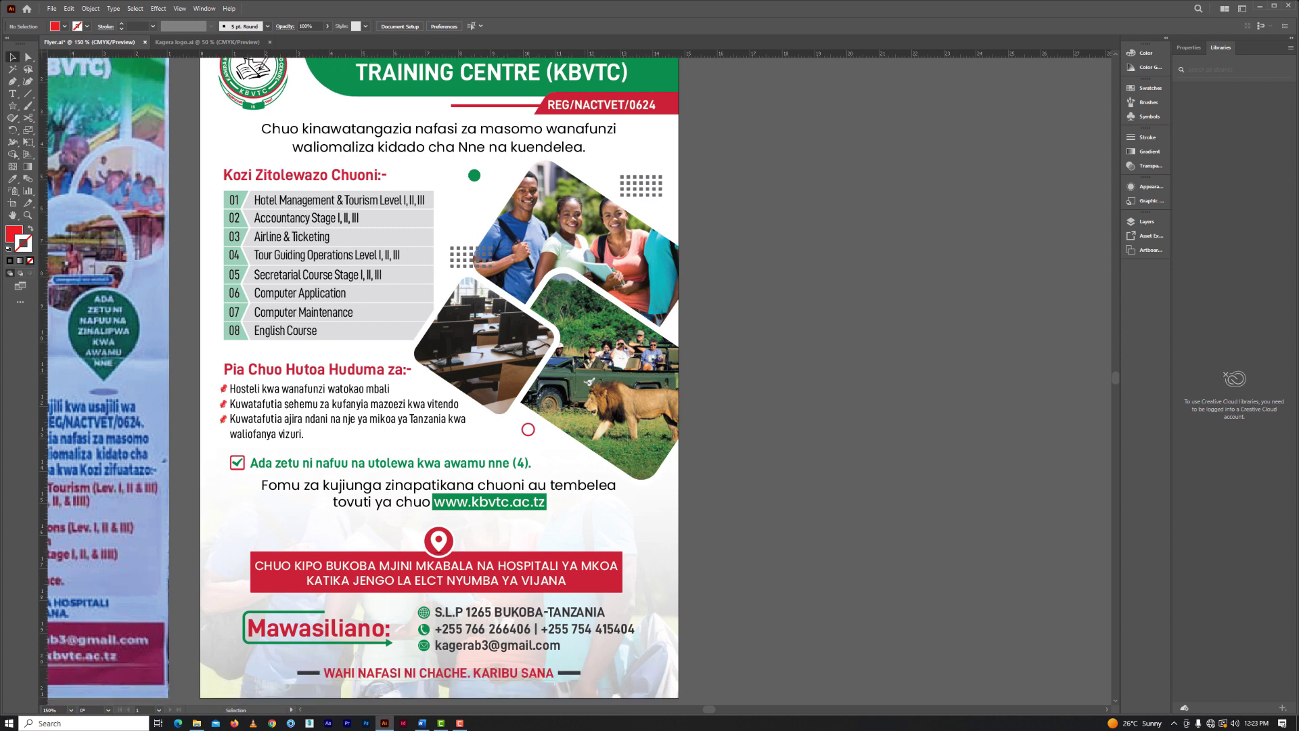
key("ctrl+minus")
left_click_drag(502, 378, 704, 323)
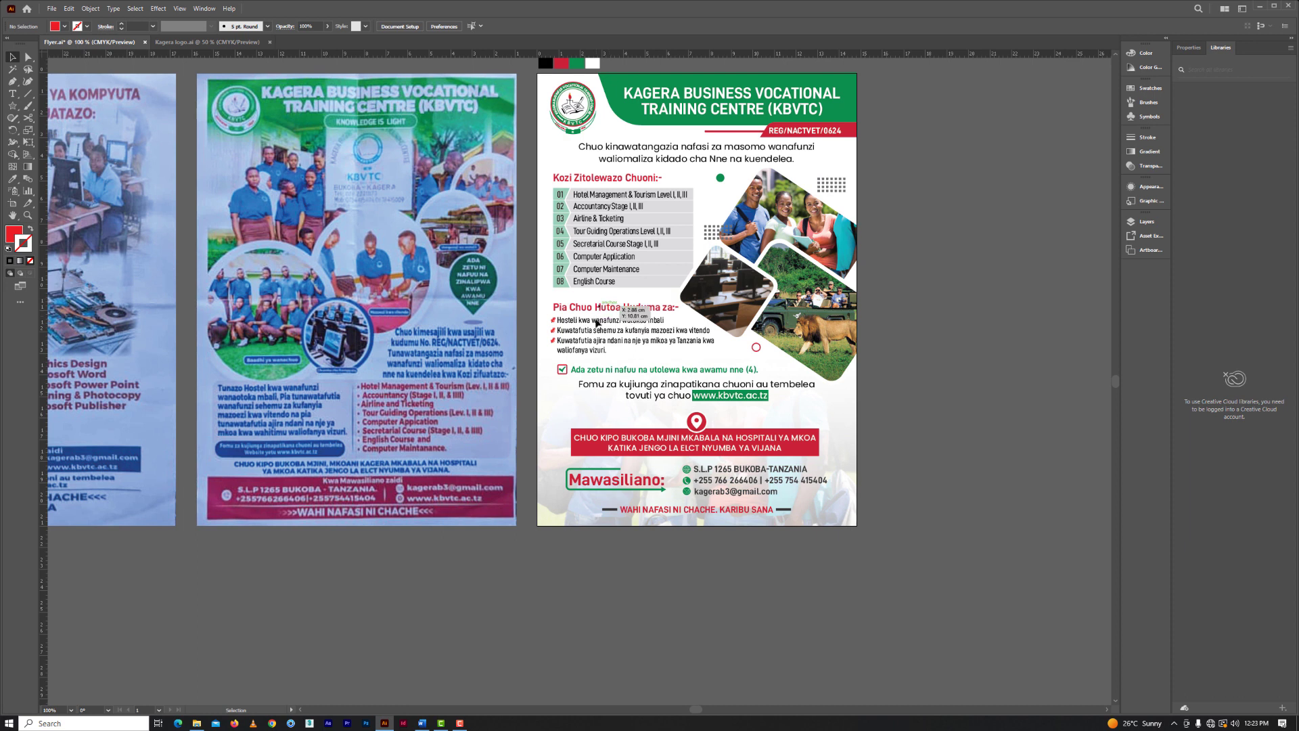
scroll(608, 334, "up", 1)
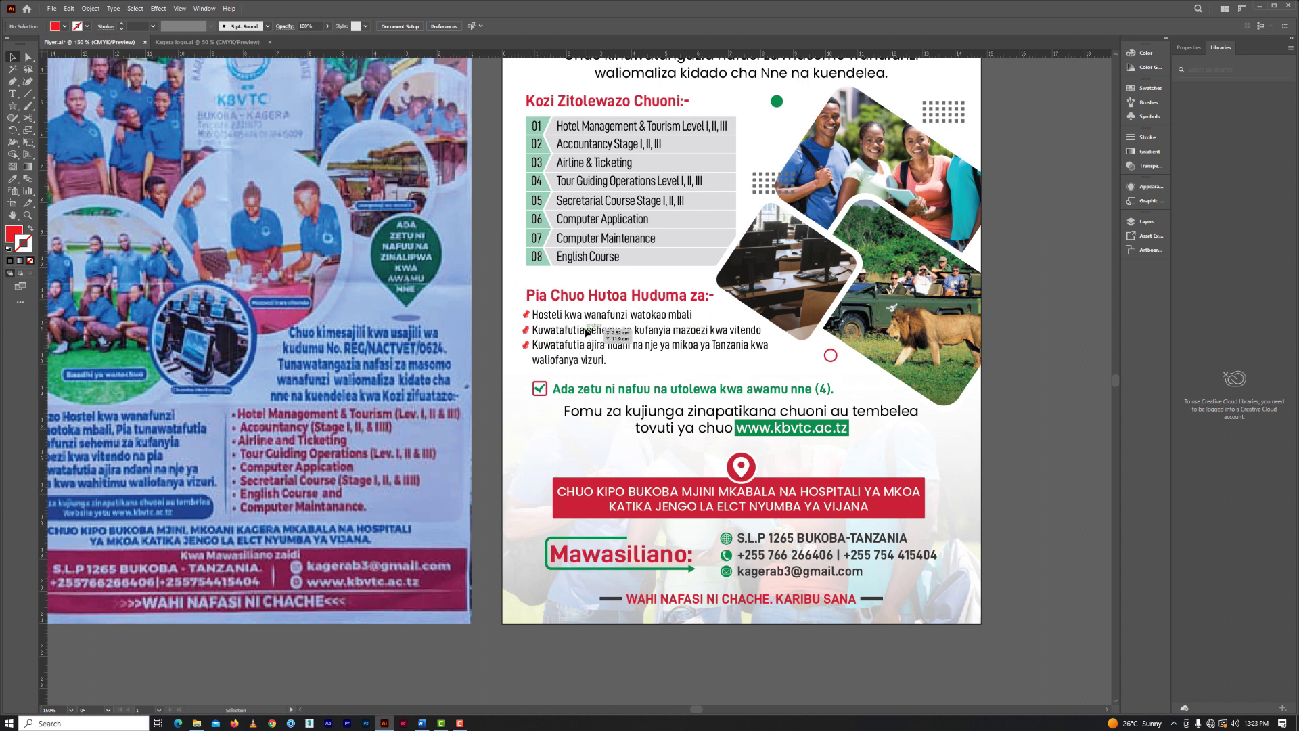
key("h")
left_click_drag(639, 373, 480, 314)
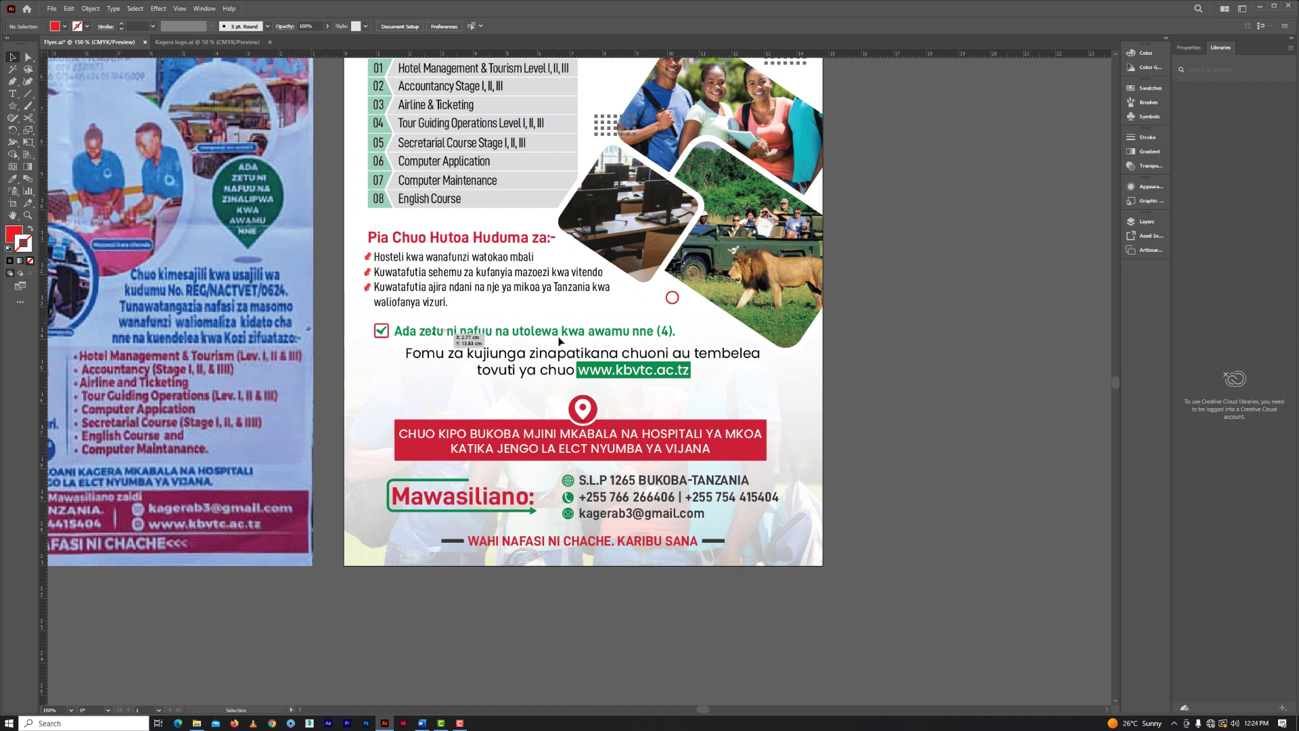
scroll(510, 335, "down", 2)
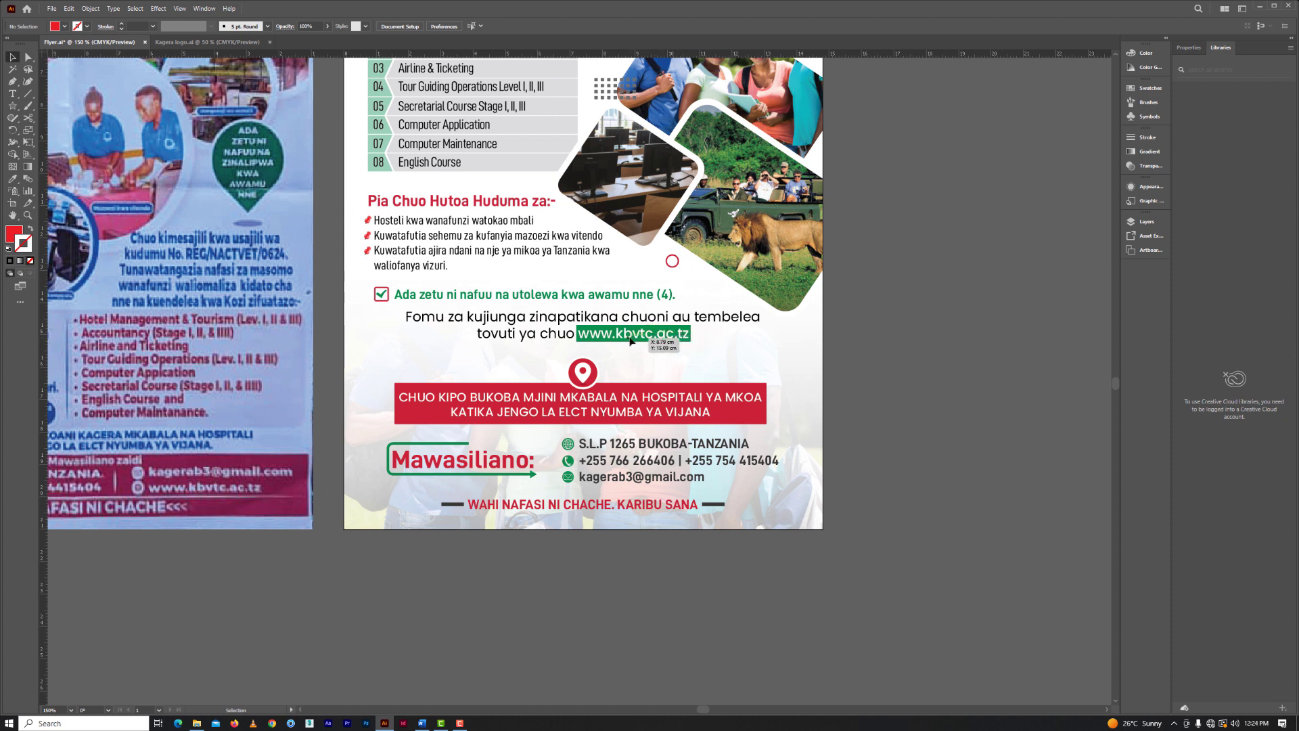
scroll(630, 340, "down", 2)
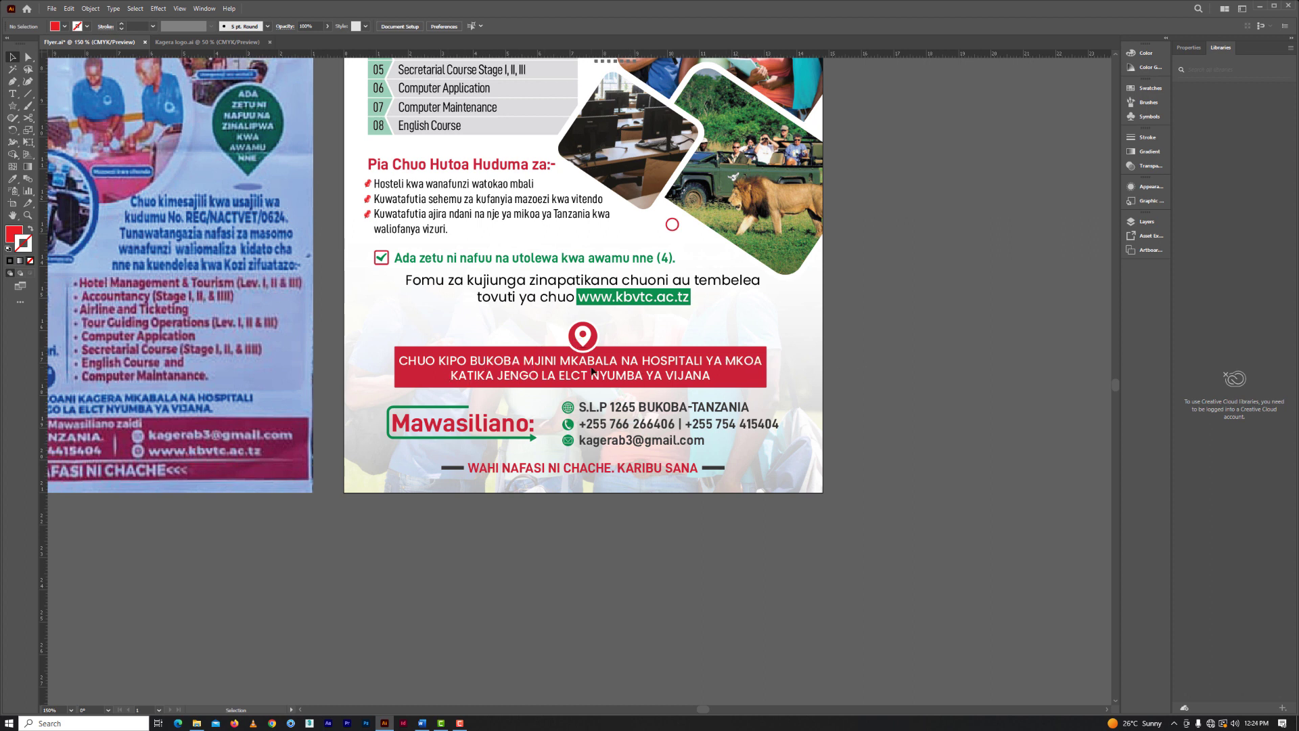
scroll(592, 370, "down", 1)
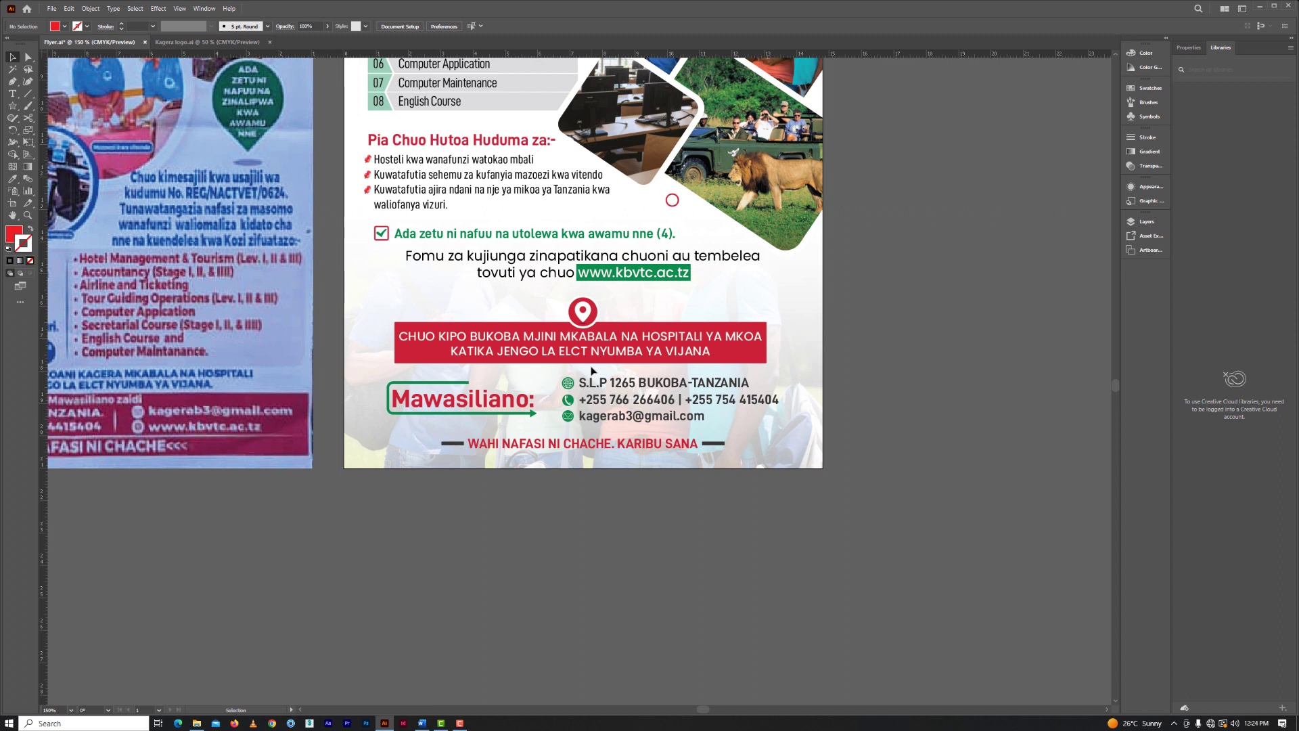
scroll(592, 371, "down", 1)
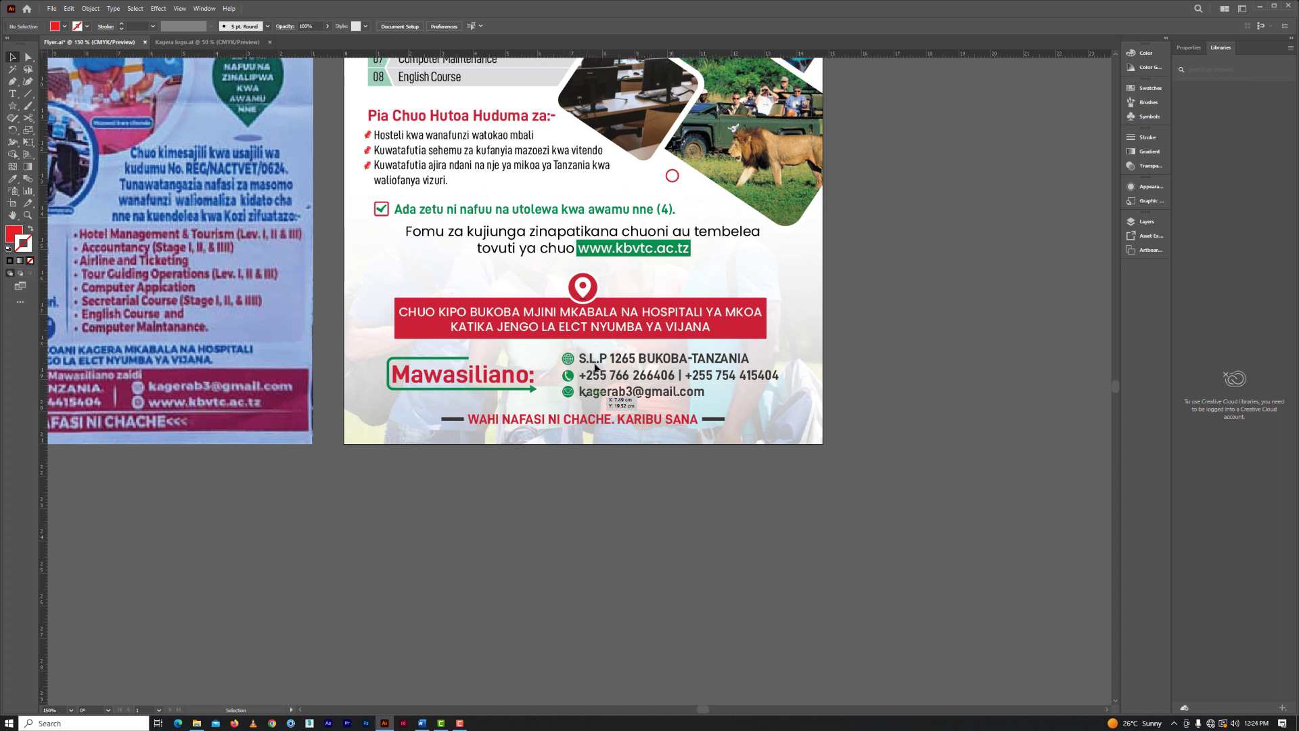
scroll(590, 380, "up", 2)
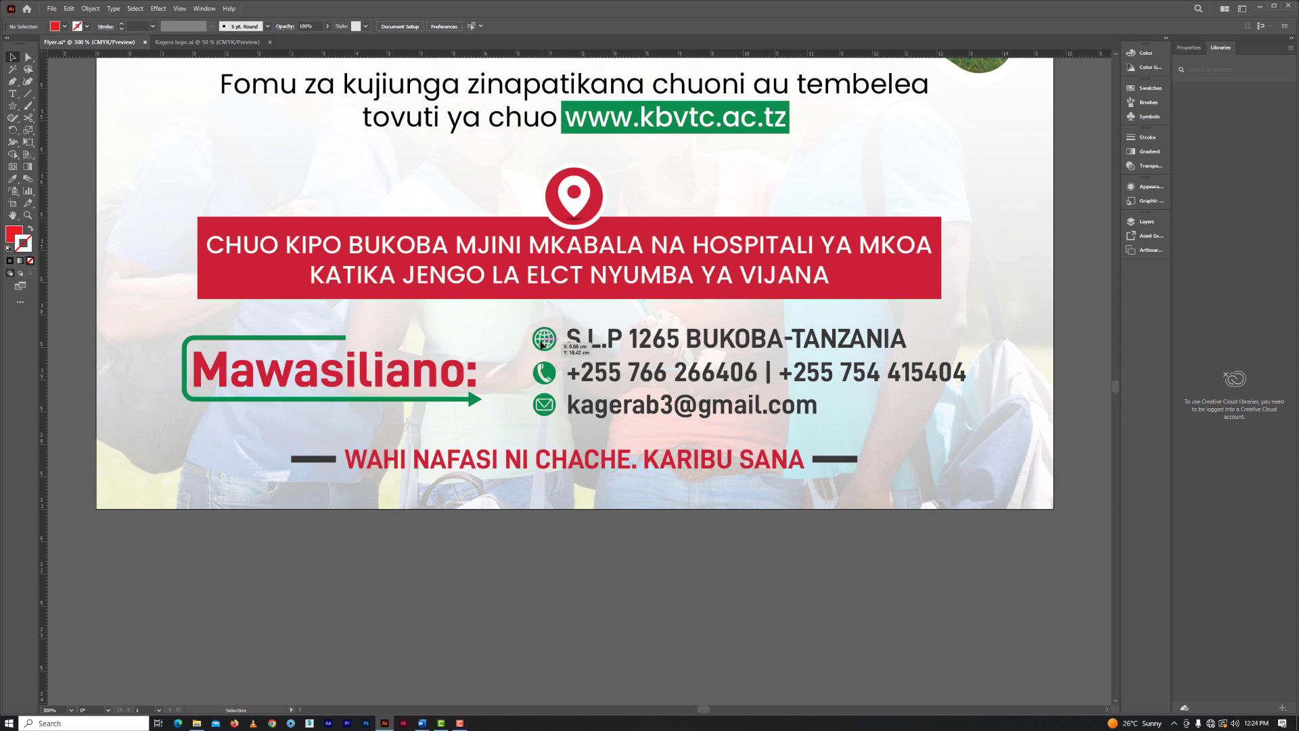
scroll(545, 356, "up", 1)
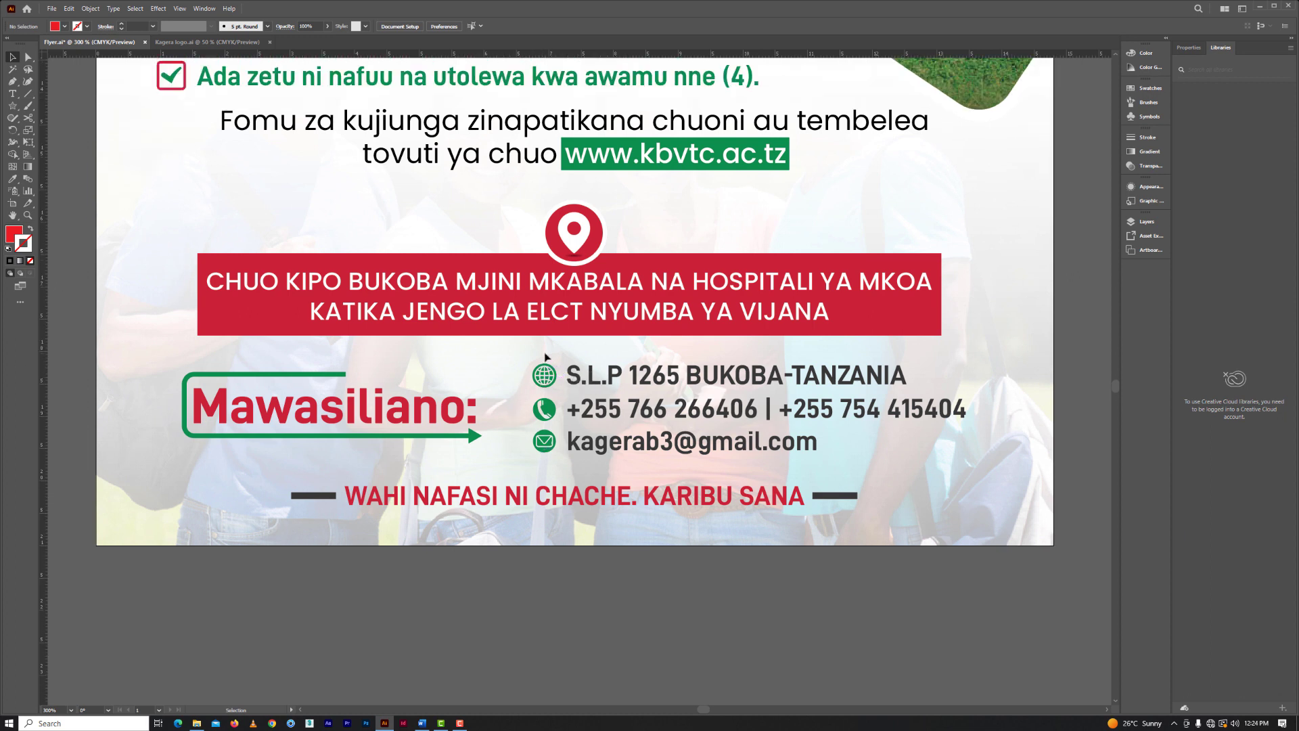
right_click(545, 376)
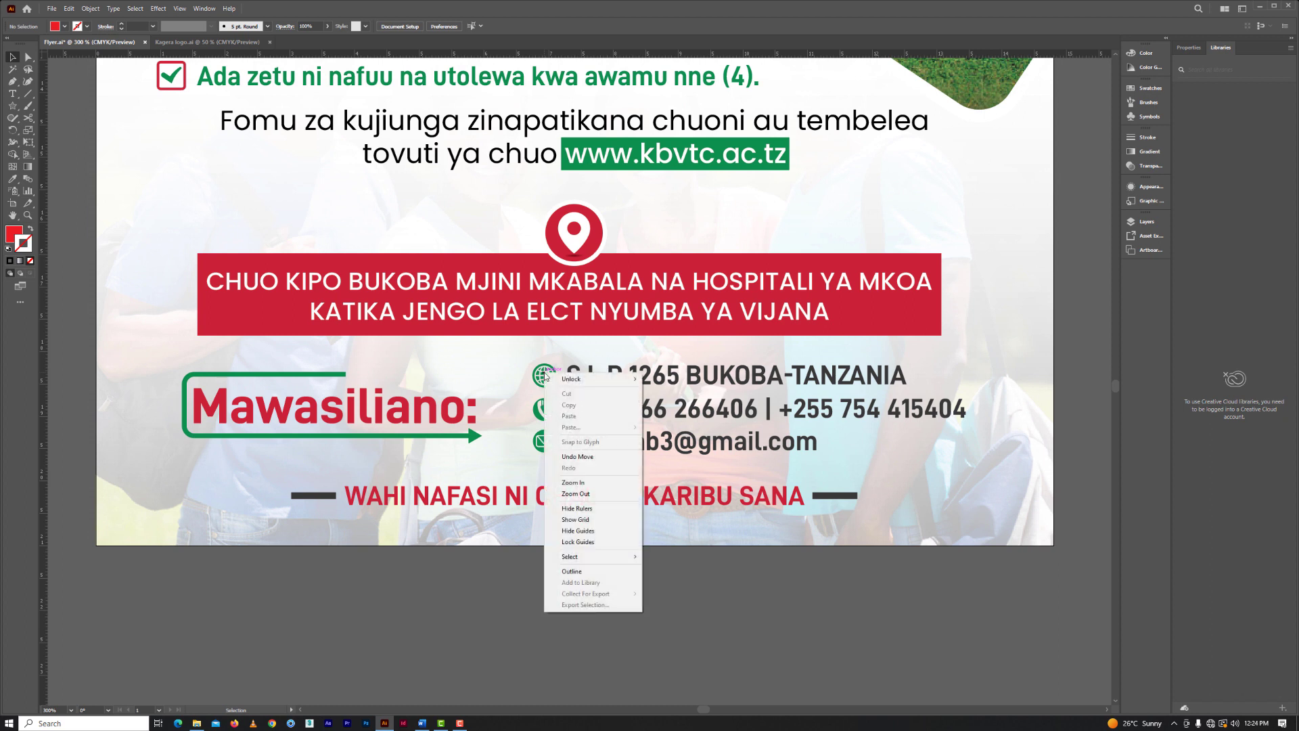
left_click(506, 470)
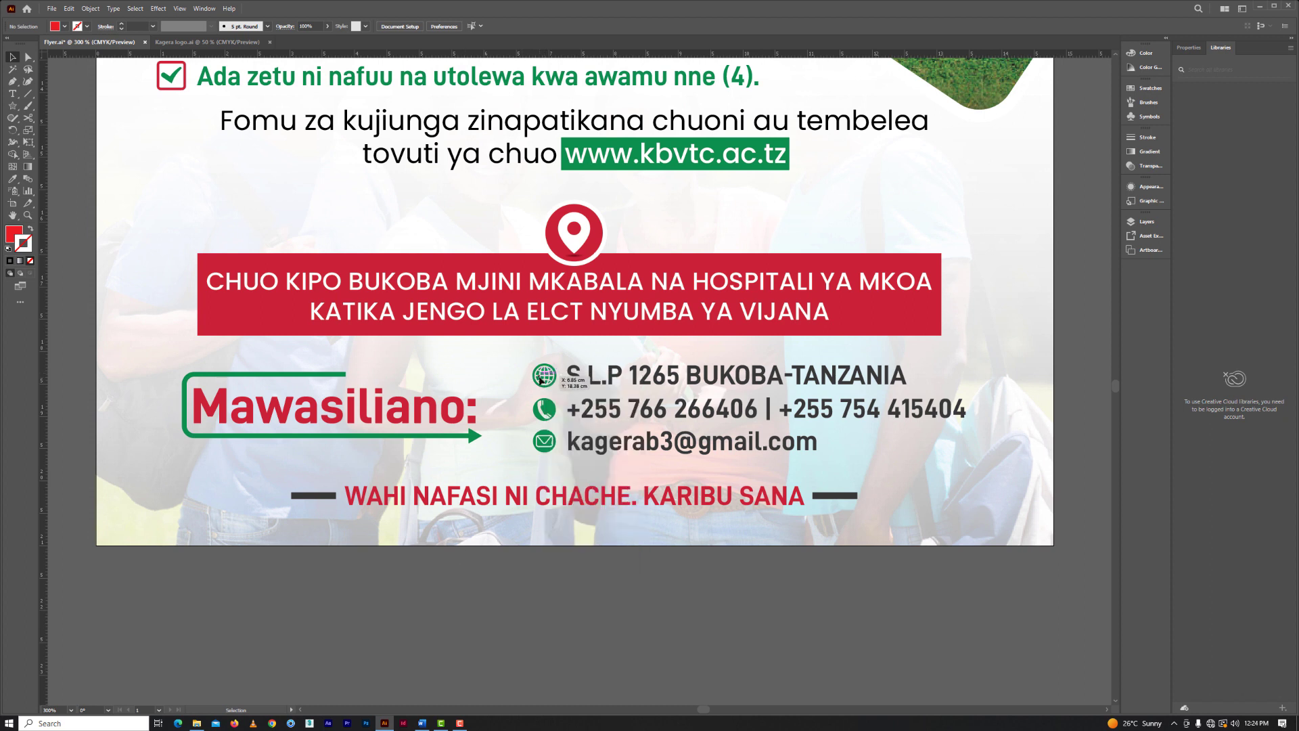
scroll(543, 380, "down", 2)
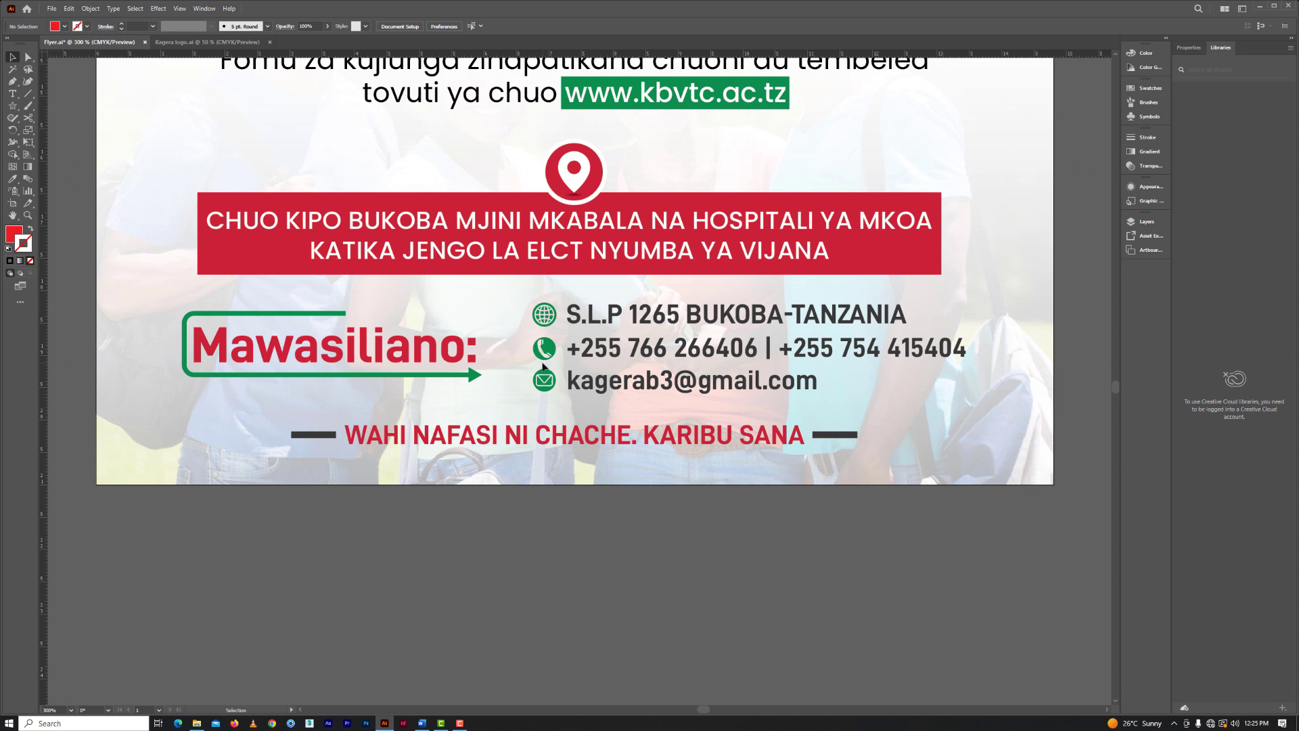
scroll(543, 366, "down", 1)
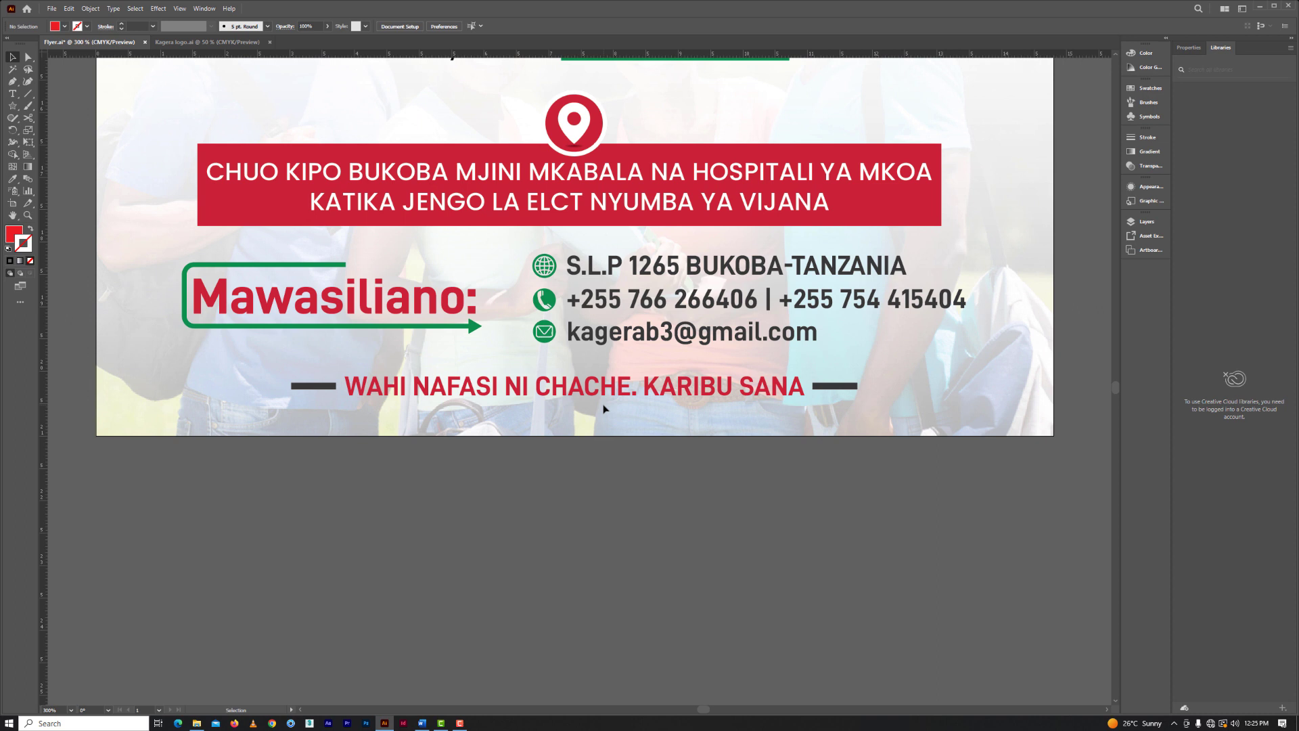
scroll(569, 387, "up", 1)
scroll(570, 387, "up", 1)
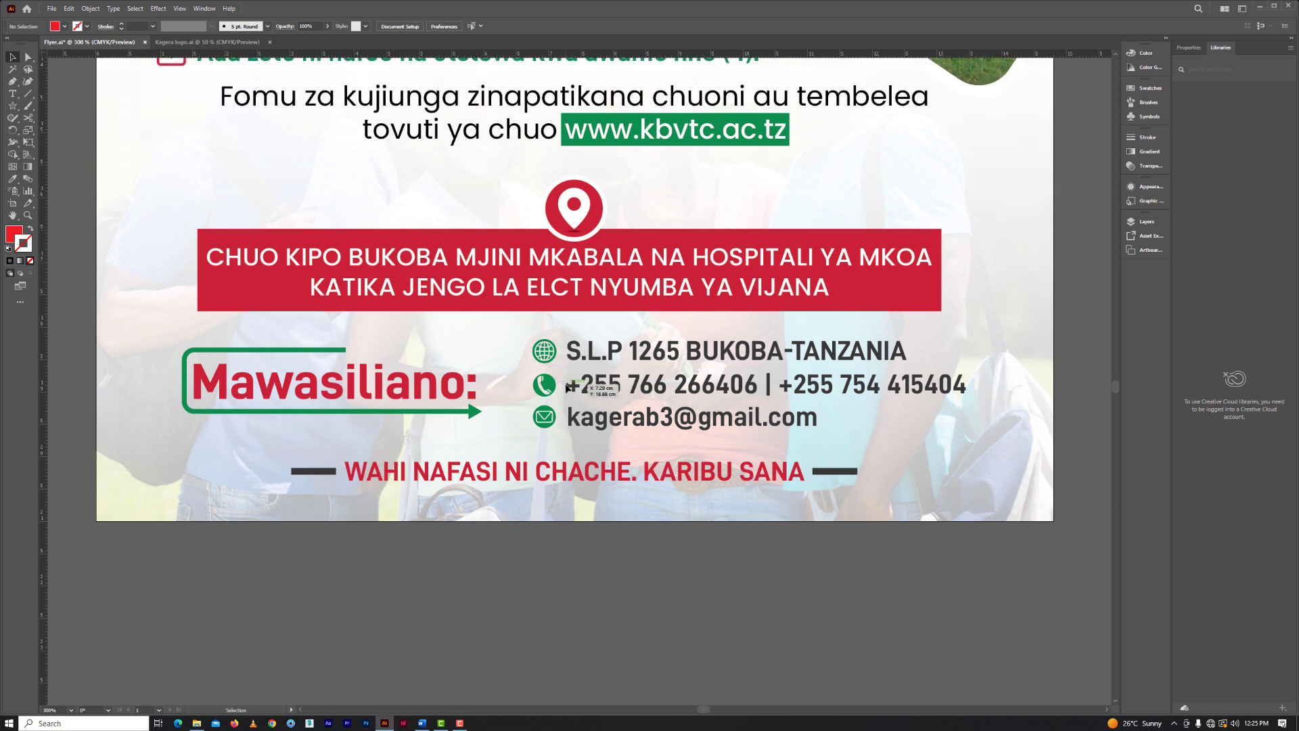
scroll(567, 387, "down", 1)
scroll(567, 387, "down", 1)
scroll(604, 384, "down", 1)
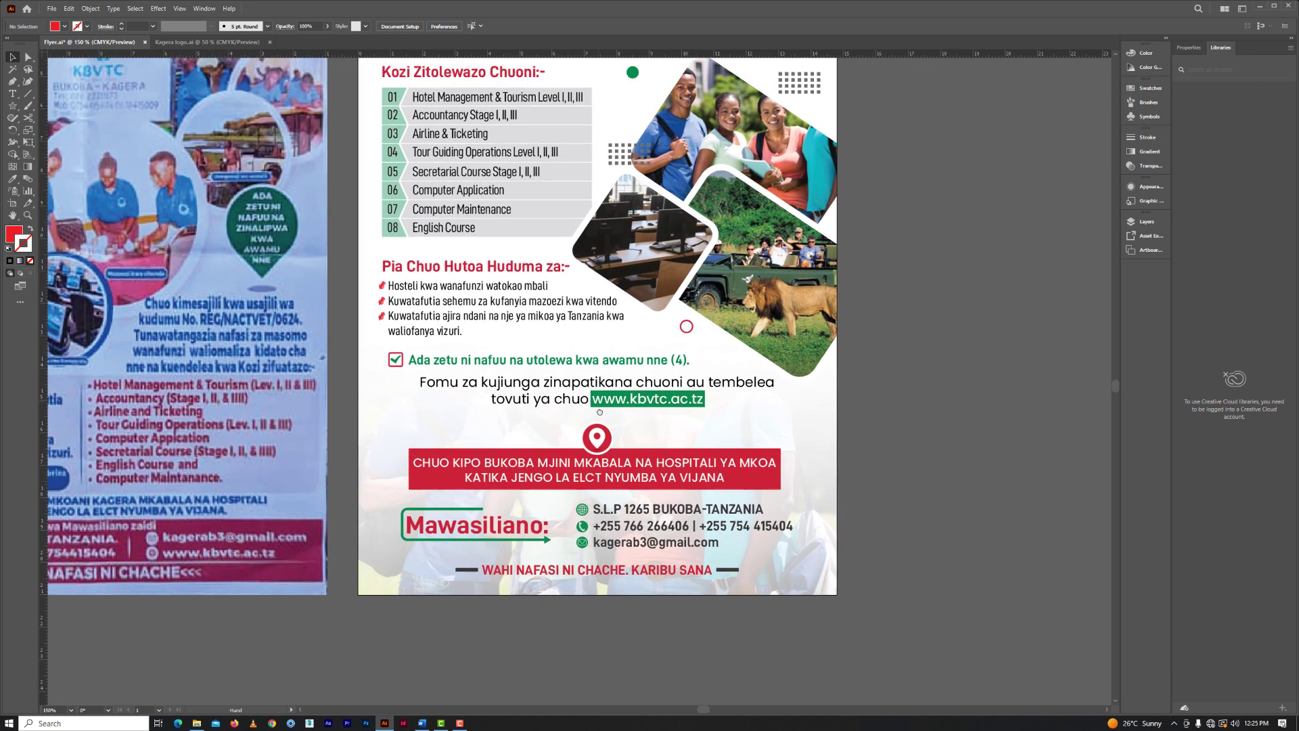
scroll(604, 384, "down", 1)
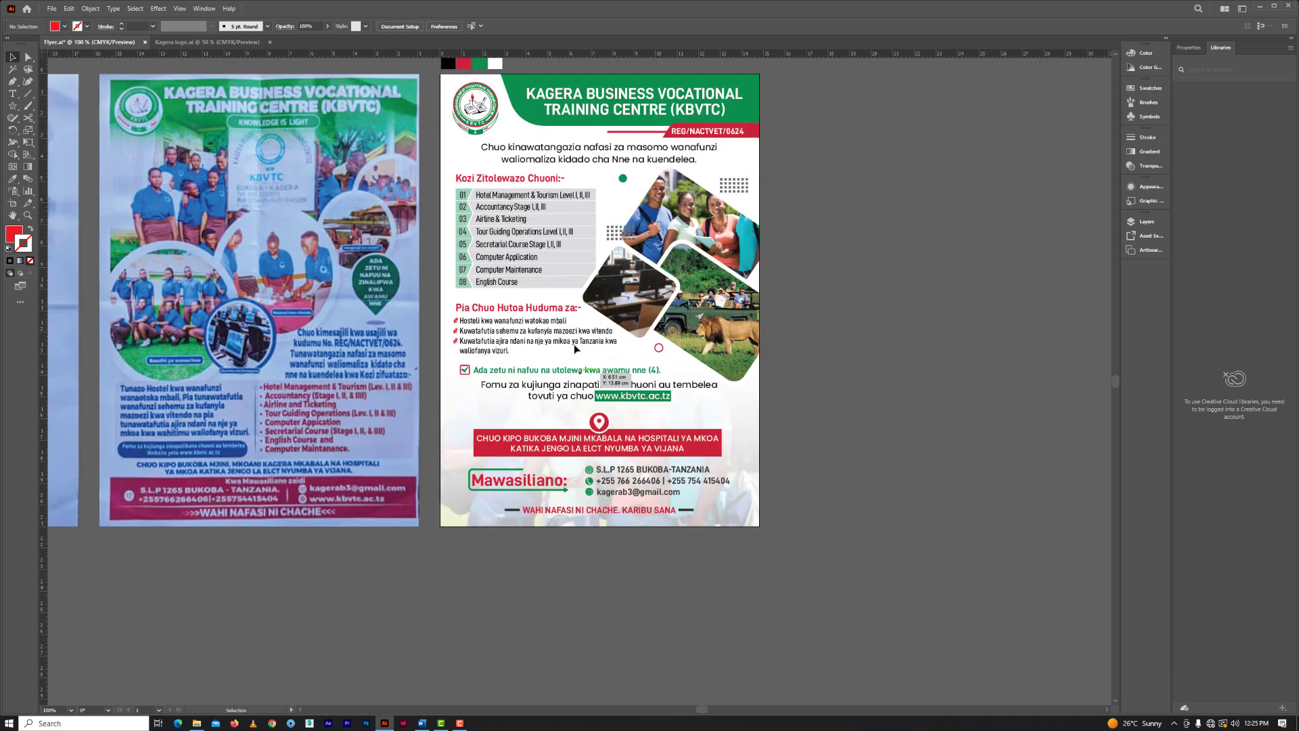
scroll(597, 356, "down", 1)
mouse_move(596, 356)
left_mouse_down()
mouse_move(625, 322)
mouse_move(784, 291)
mouse_move(842, 290)
mouse_move(869, 307)
left_mouse_up()
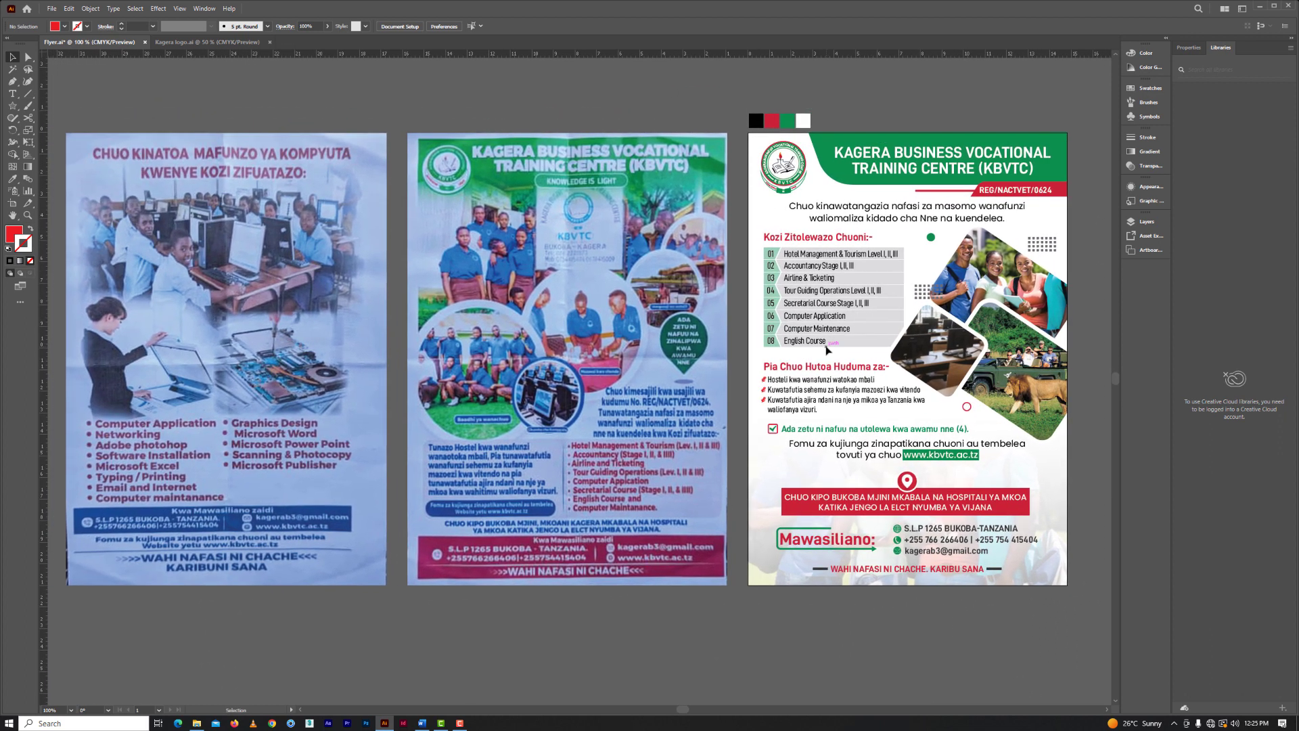